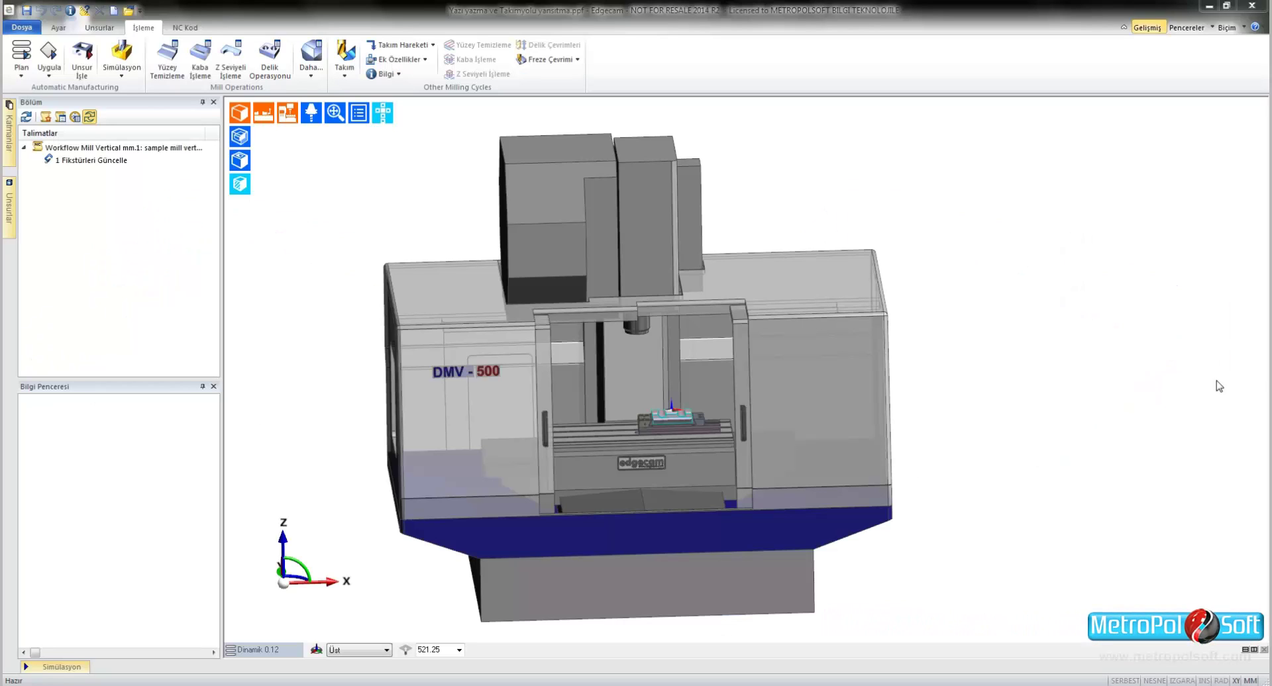
- Hide the machine model and show the workpiece alone in an isometric view
left_click(290, 120)
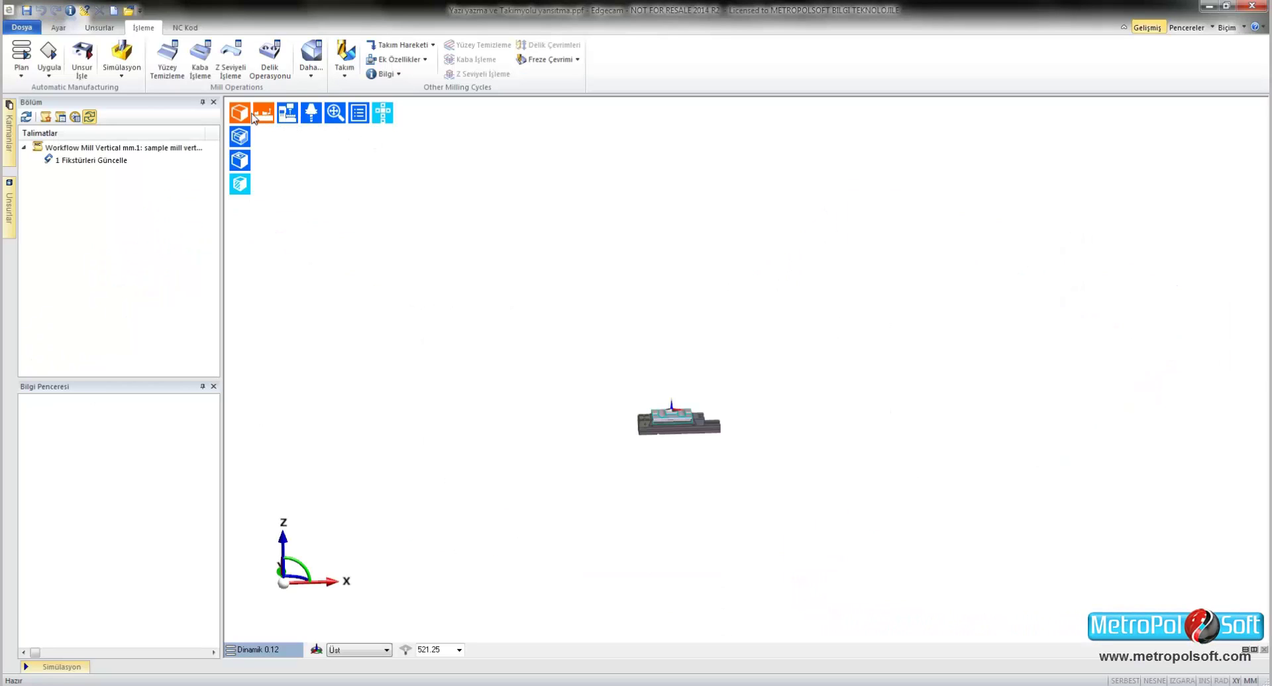
left_click(383, 113)
left_click(382, 135)
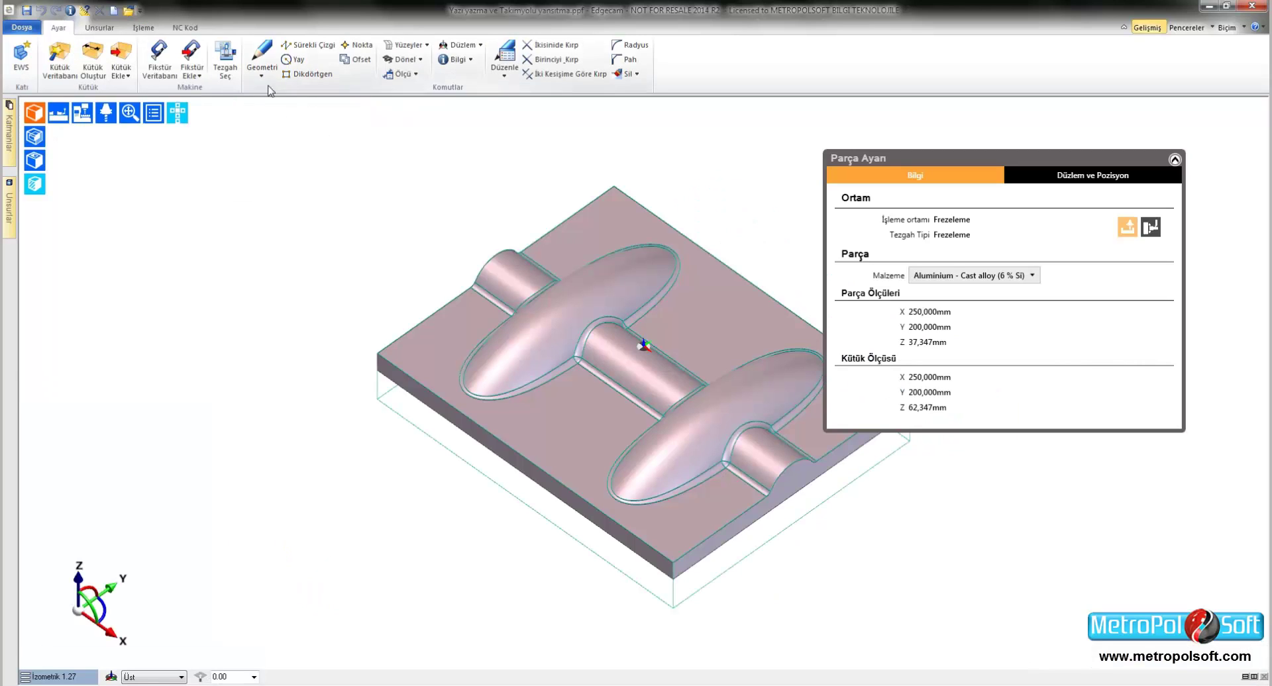
- Start a new text feature and move its dialog aside to reveal the part
left_click(262, 59)
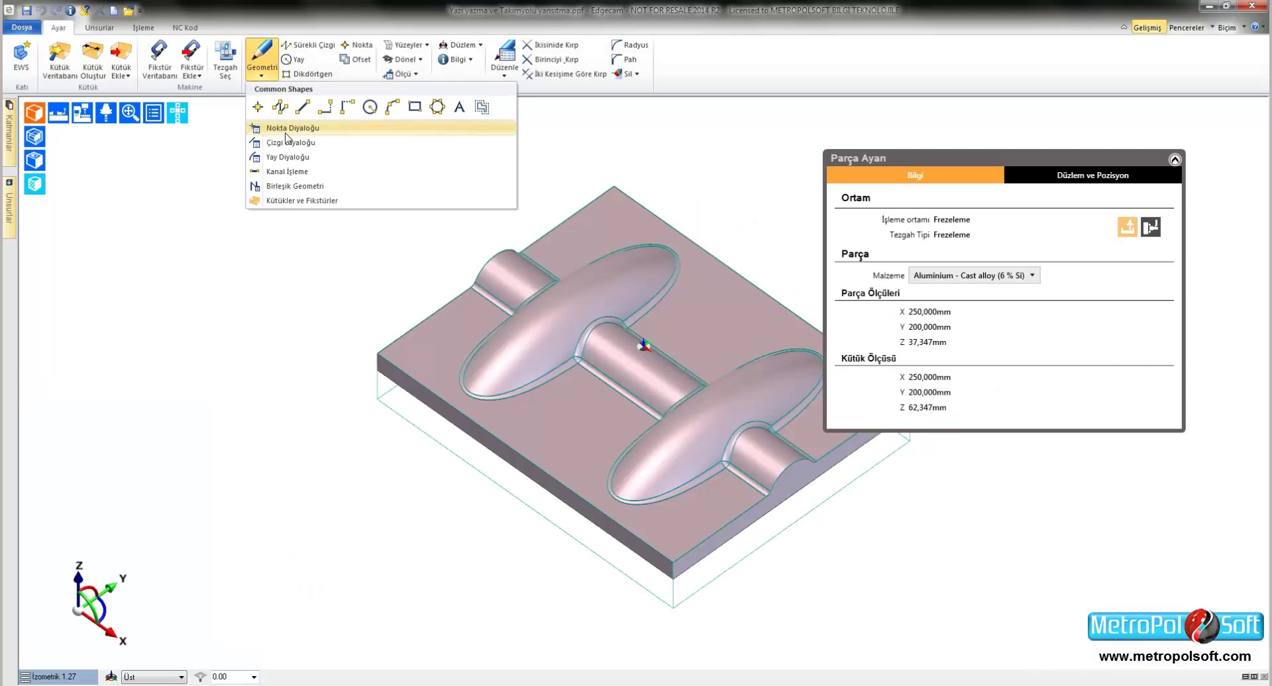
left_click(387, 128)
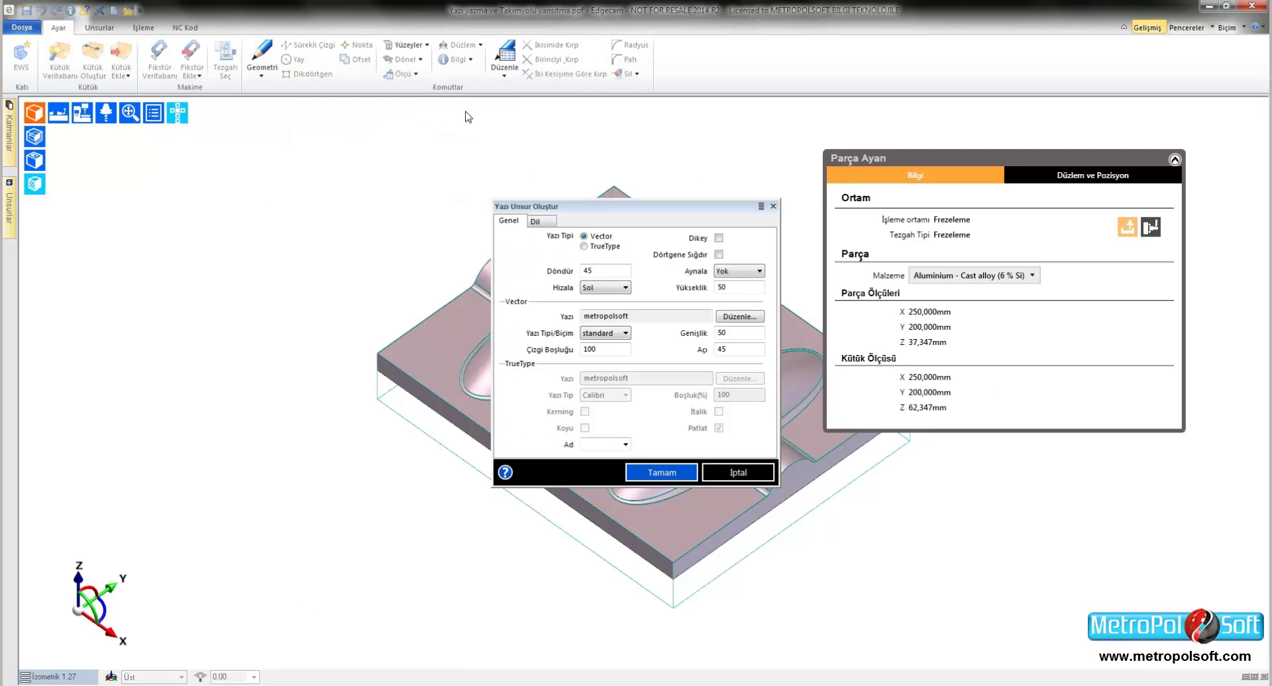
left_click_drag(606, 207, 290, 202)
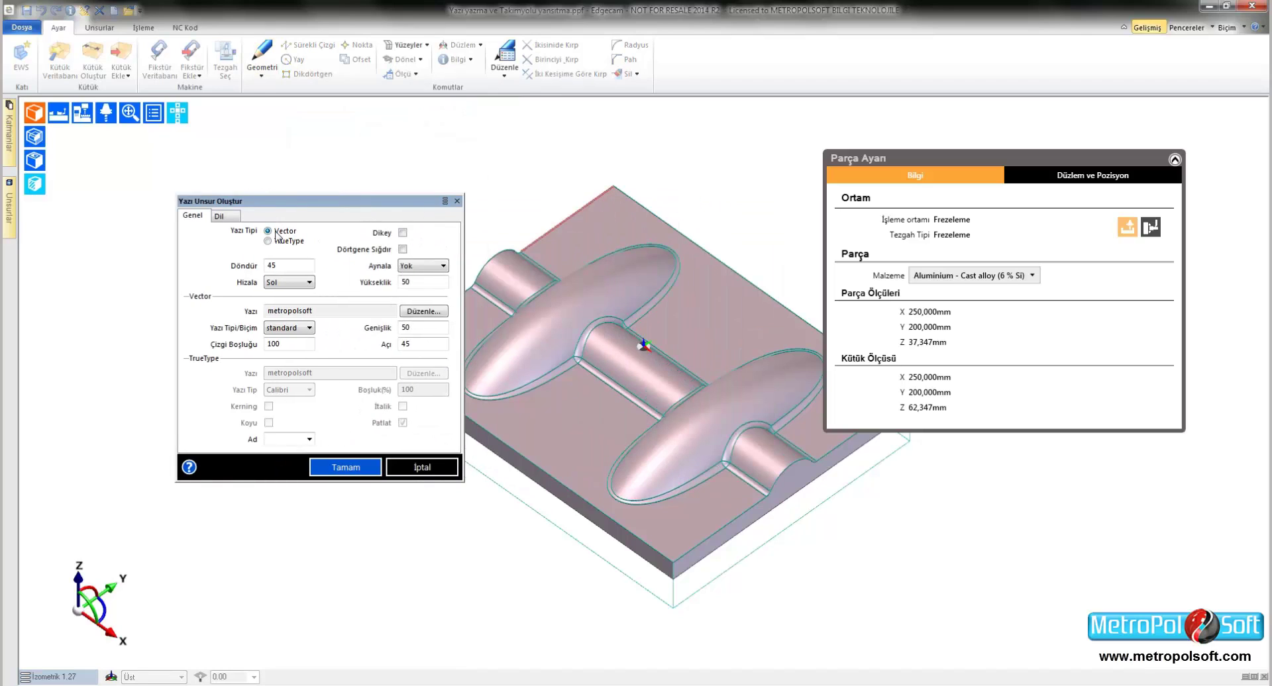
- Browse the TrueType fonts, then return the text to vector fonts
left_click(277, 241)
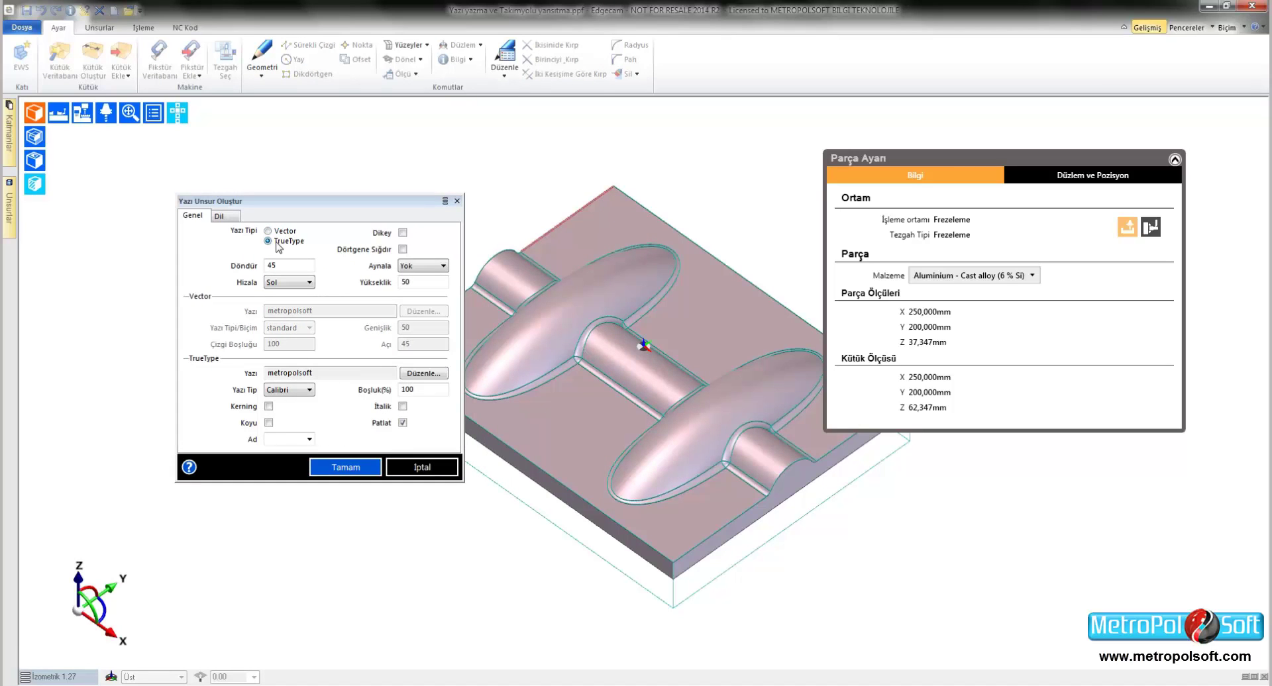
left_click(281, 388)
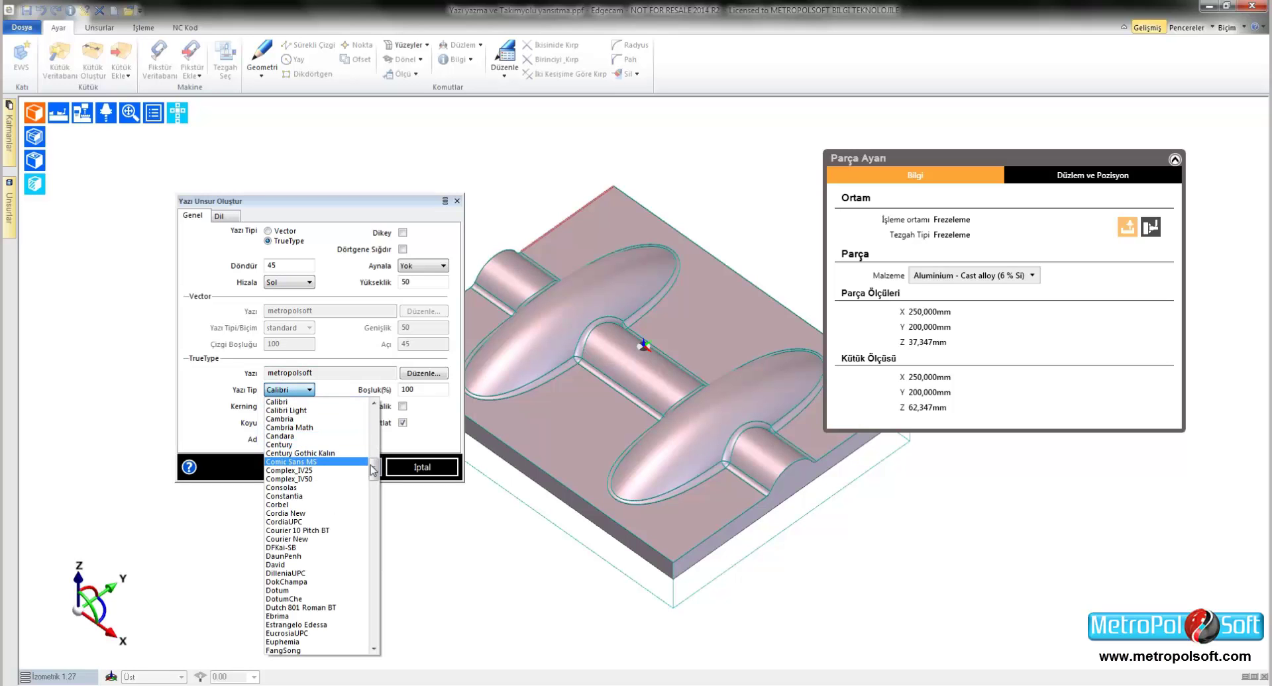
mouse_move(373, 469)
left_mouse_down()
mouse_move(372, 582)
mouse_move(374, 424)
left_mouse_up()
left_click(273, 235)
left_click(270, 231)
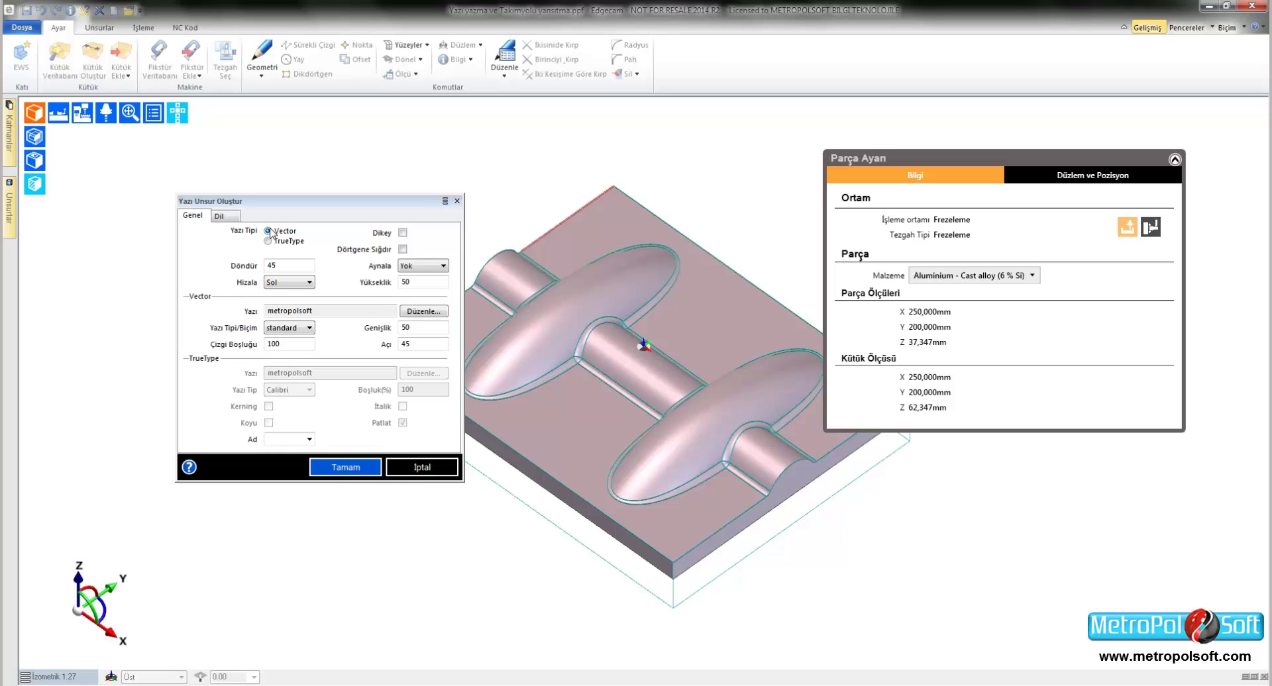
- Check the metropolsoft text in the editor and choose the italic vector font style
left_click(433, 314)
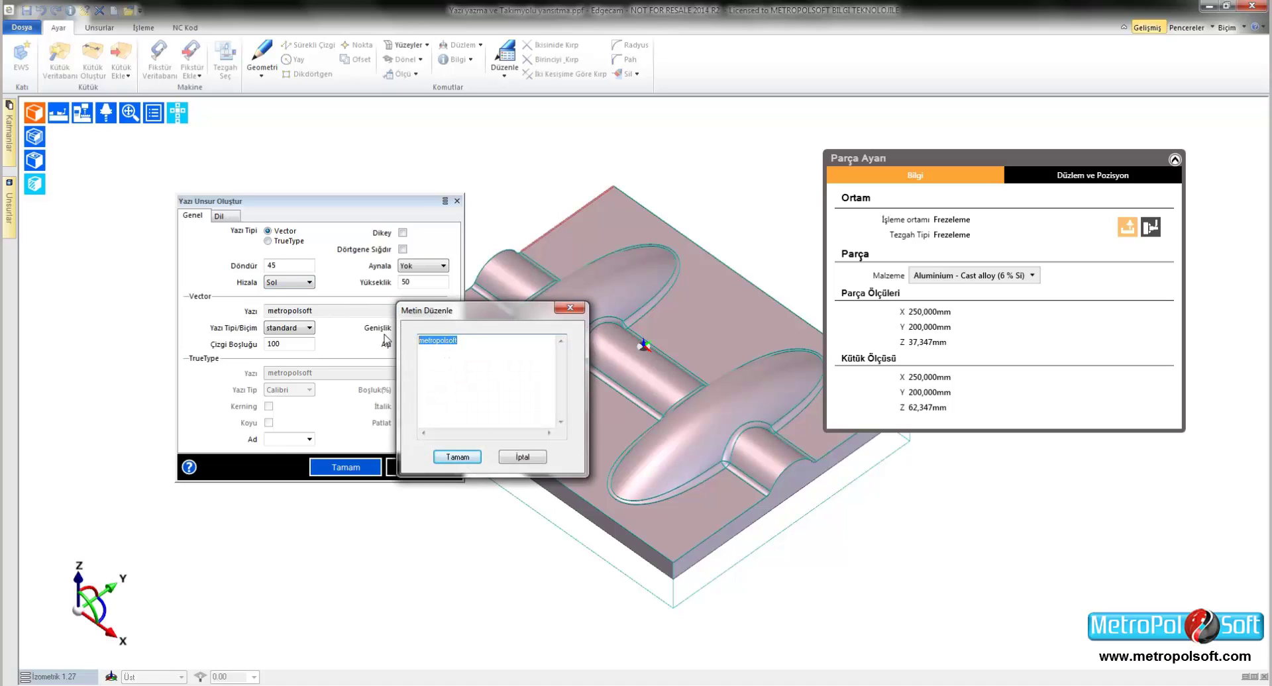
left_click(458, 457)
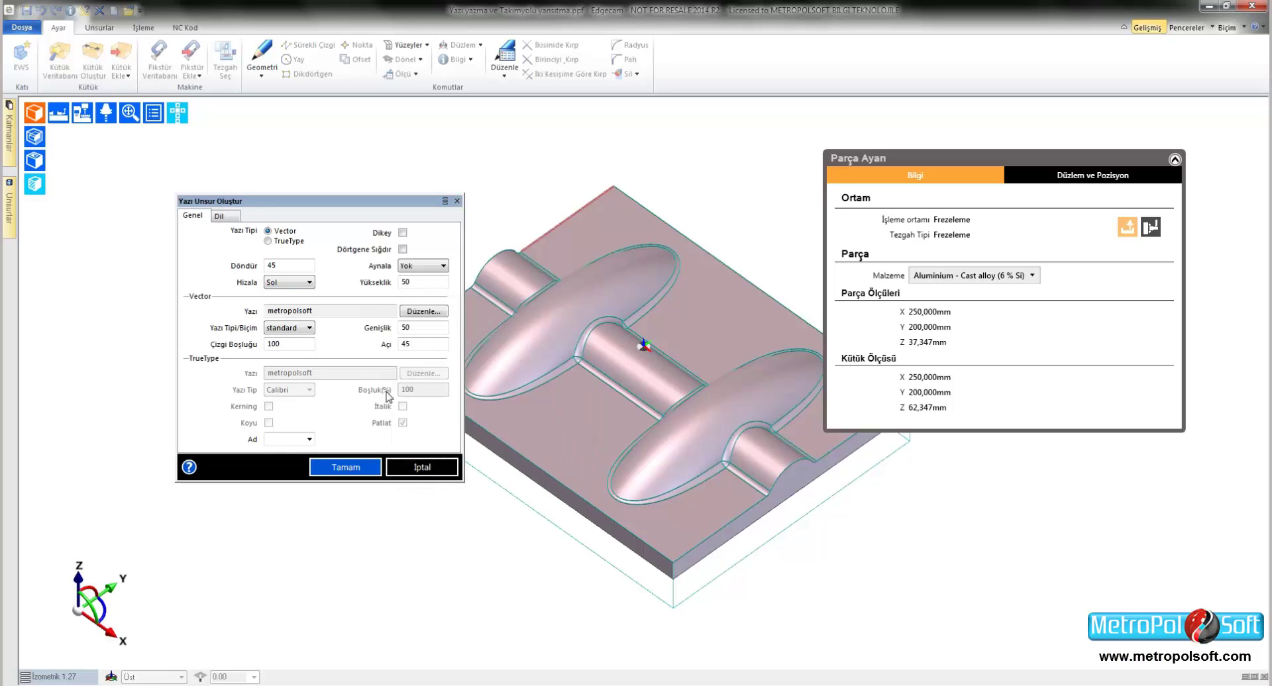
left_click(298, 329)
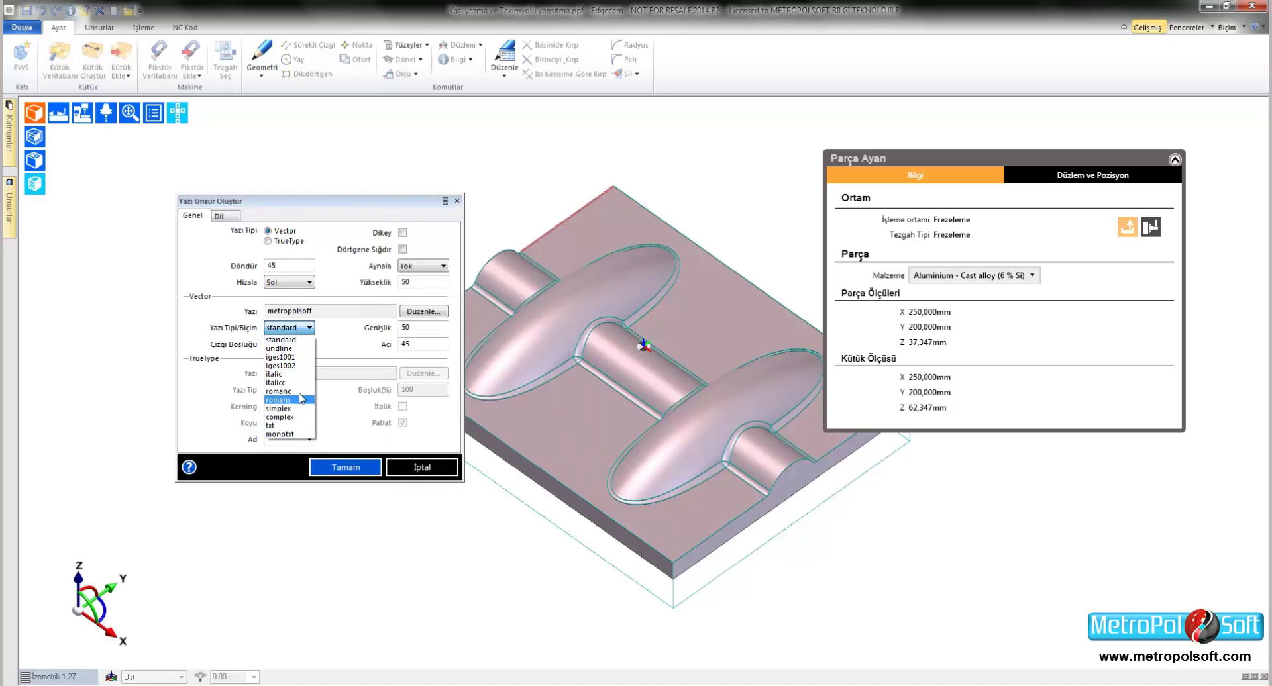
left_click(294, 375)
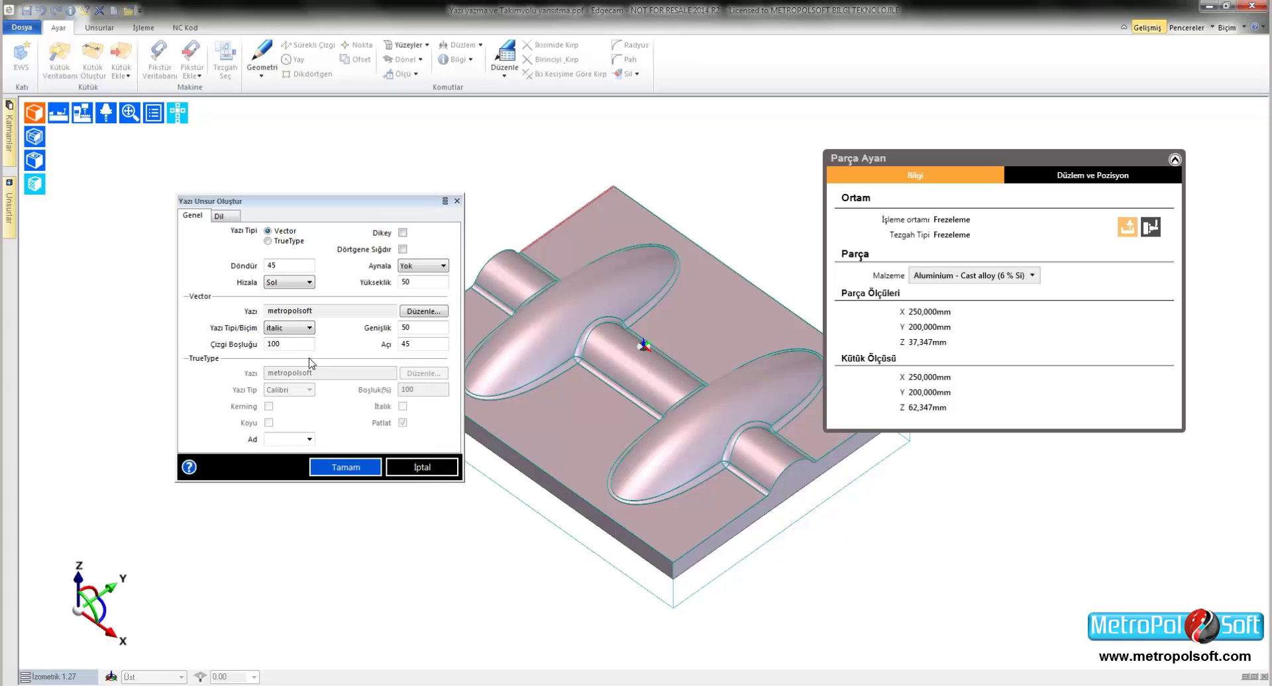
left_click(292, 345)
- Adjust the text's line spacing, height and width values
key("Tab")
key("Tab")
type("9")
double_click(405, 282)
left_click(410, 327)
left_click(418, 331)
- Set rotation 0, angle 90, centre alignment and no mirroring, then confirm the text
double_click(271, 266)
type("0")
left_click(402, 233)
left_click(402, 249)
left_click(421, 268)
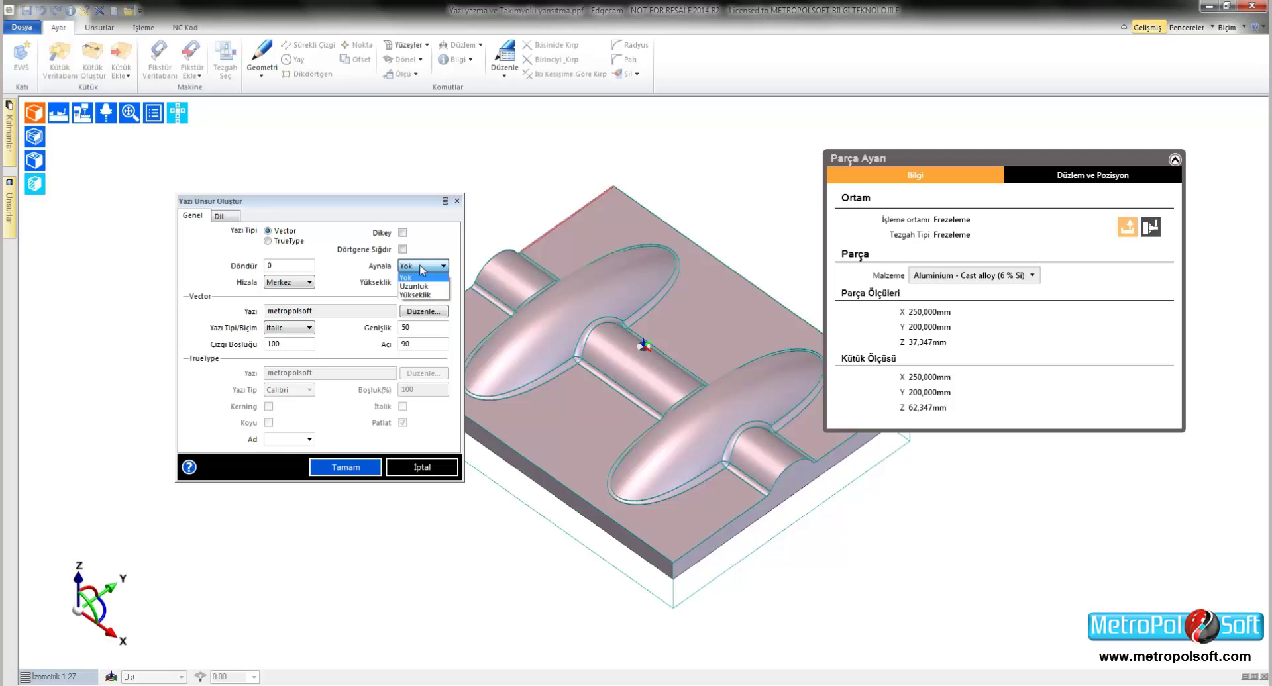
left_click(433, 237)
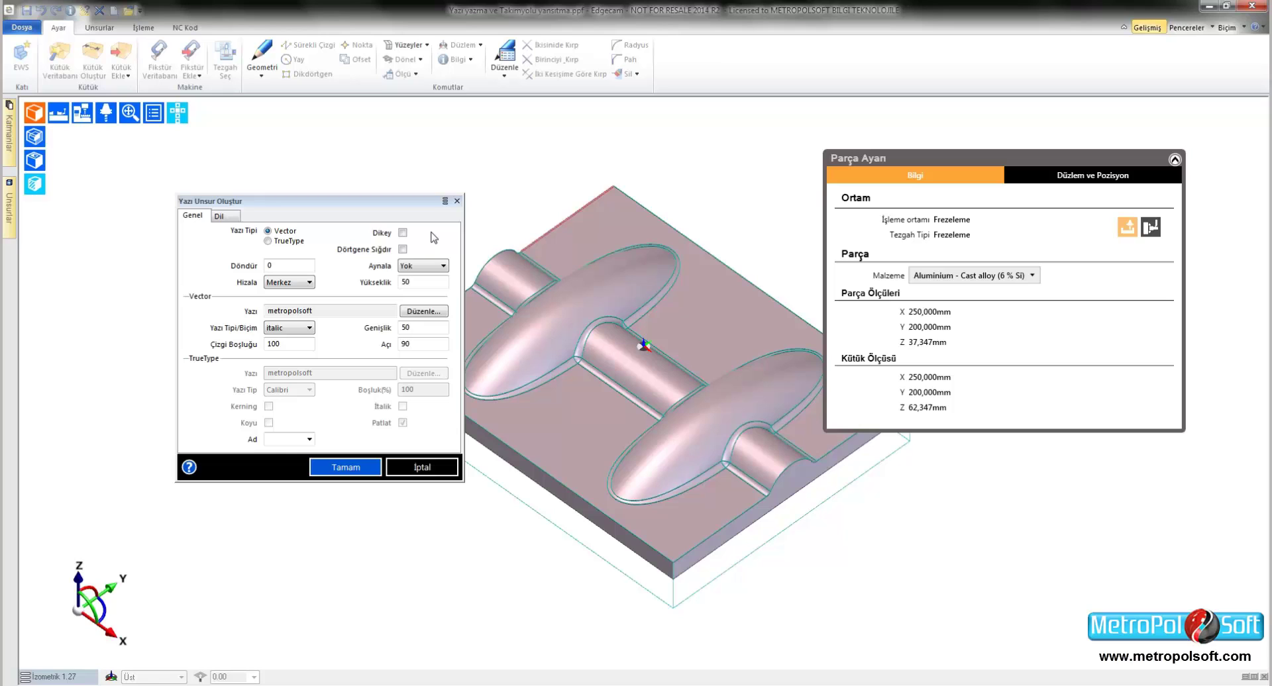
left_click(345, 468)
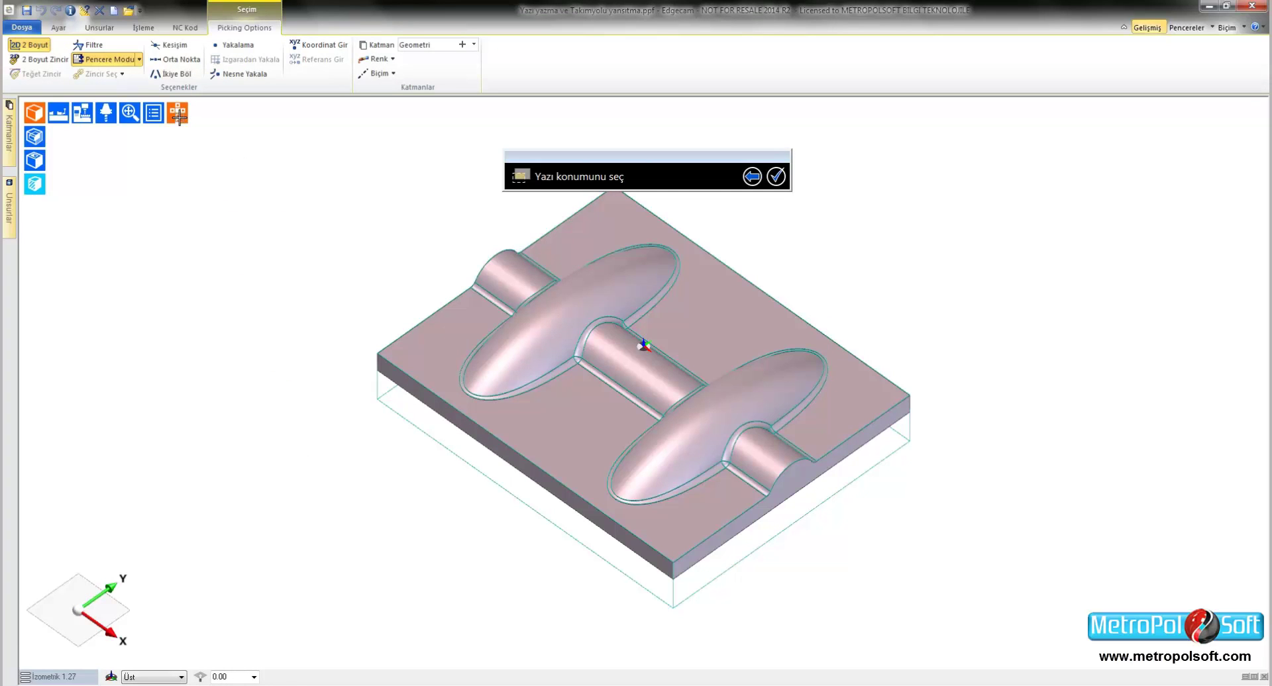
- Place the metropolsoft text across the part from a top view
left_click(179, 137)
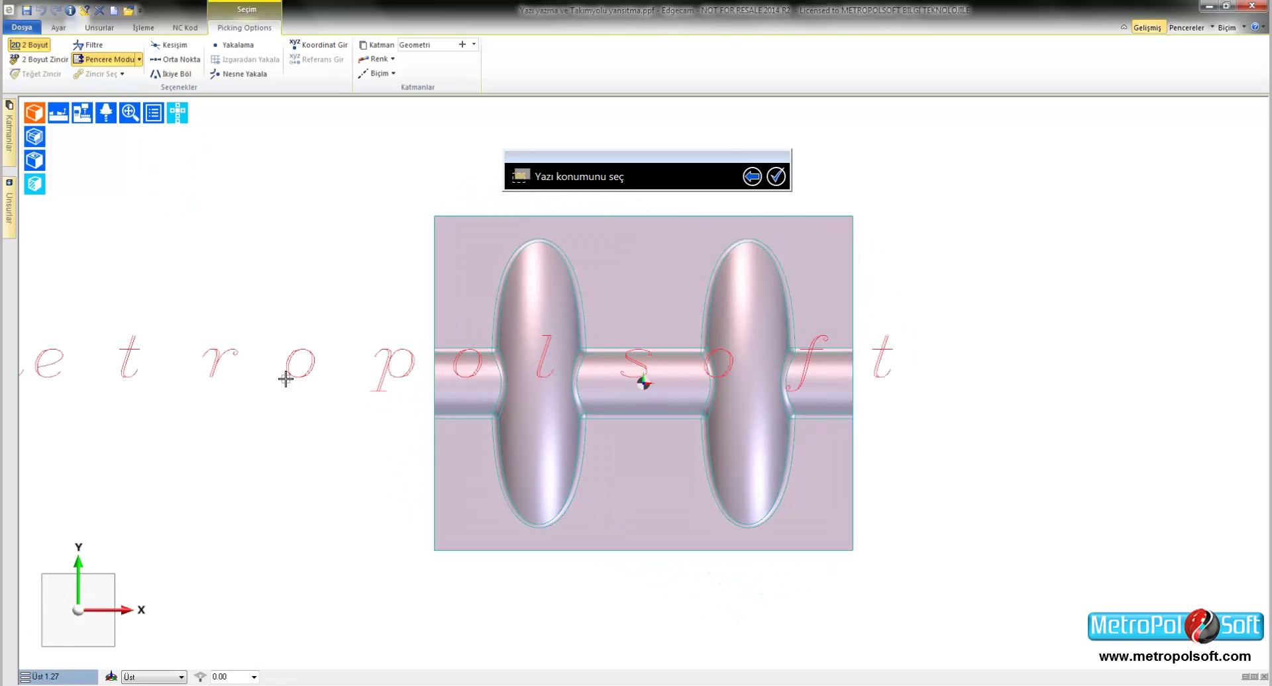
left_click(285, 378)
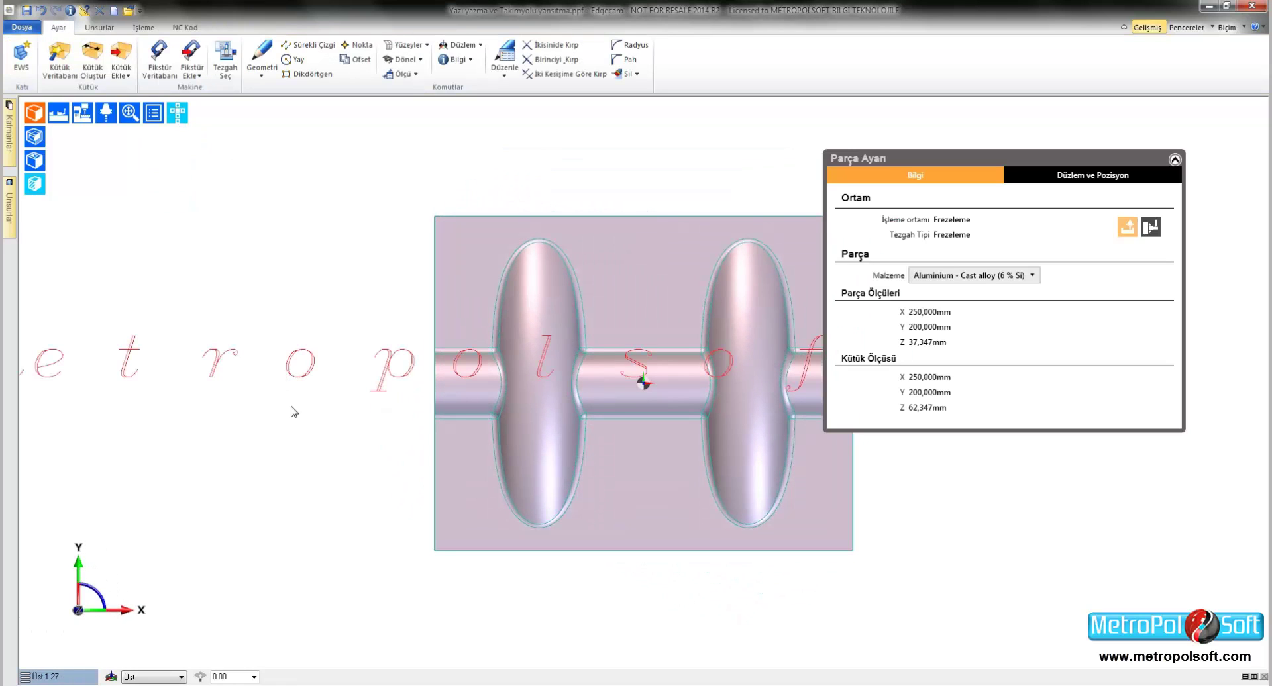
scroll(311, 450, "down", 1)
scroll(331, 463, "down", 2)
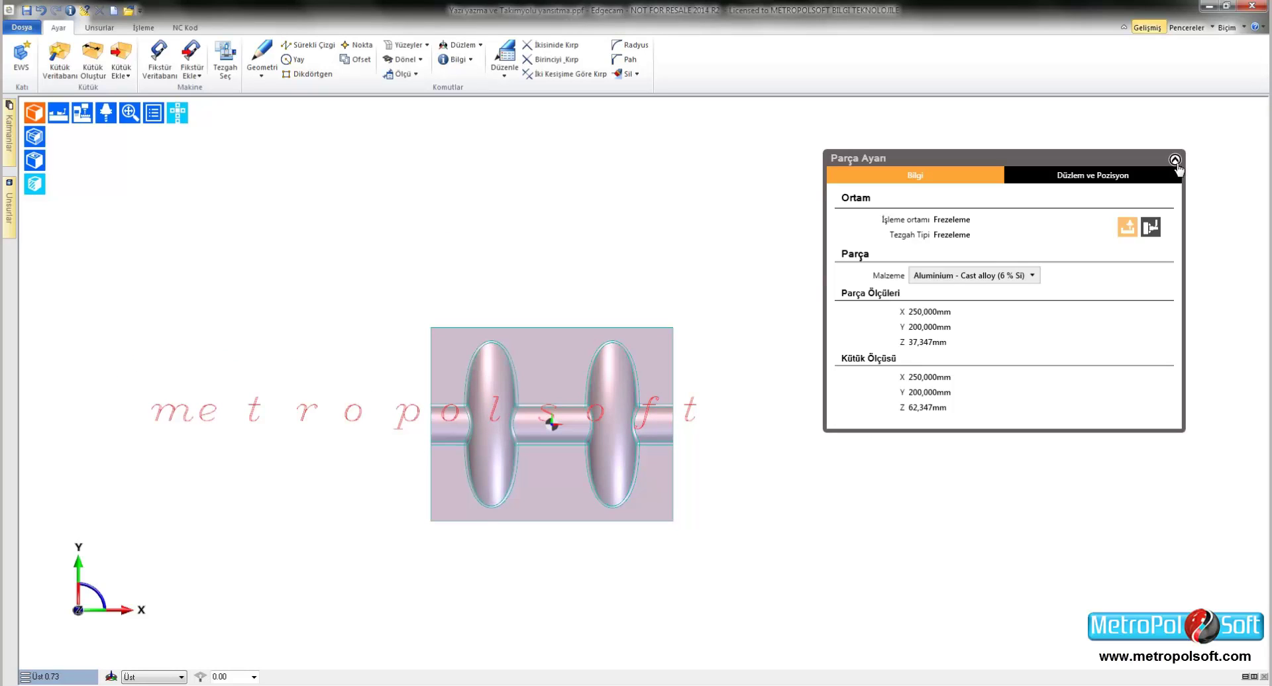
left_click(1175, 159)
- Switch the metropolsoft text to the standard font style
double_click(405, 414)
left_click(289, 299)
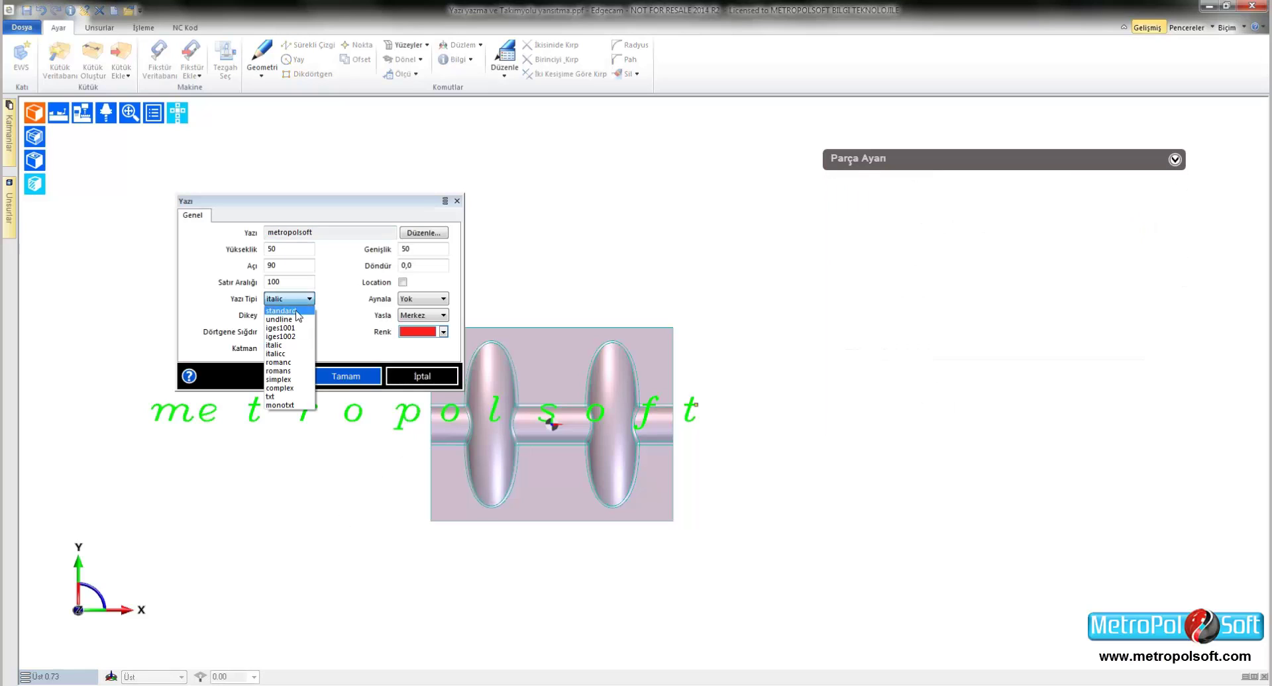
left_click(292, 311)
left_click(346, 376)
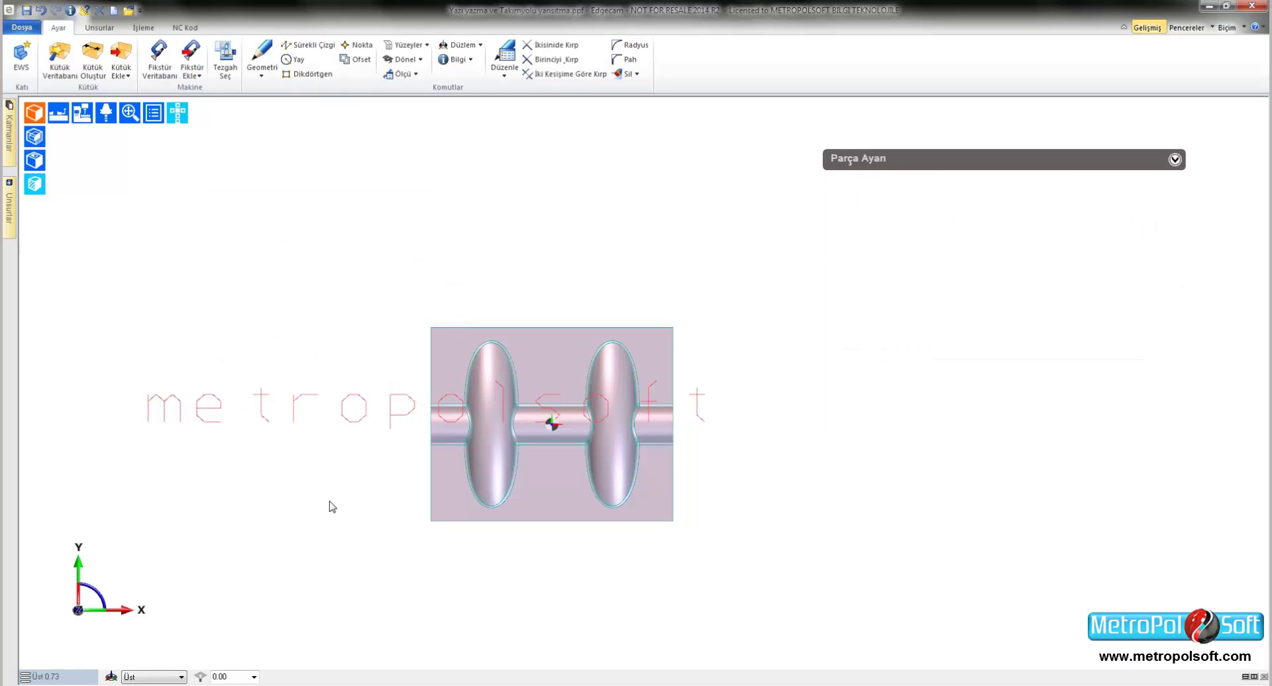
- Set the text width to 30 and height to 35
double_click(397, 411)
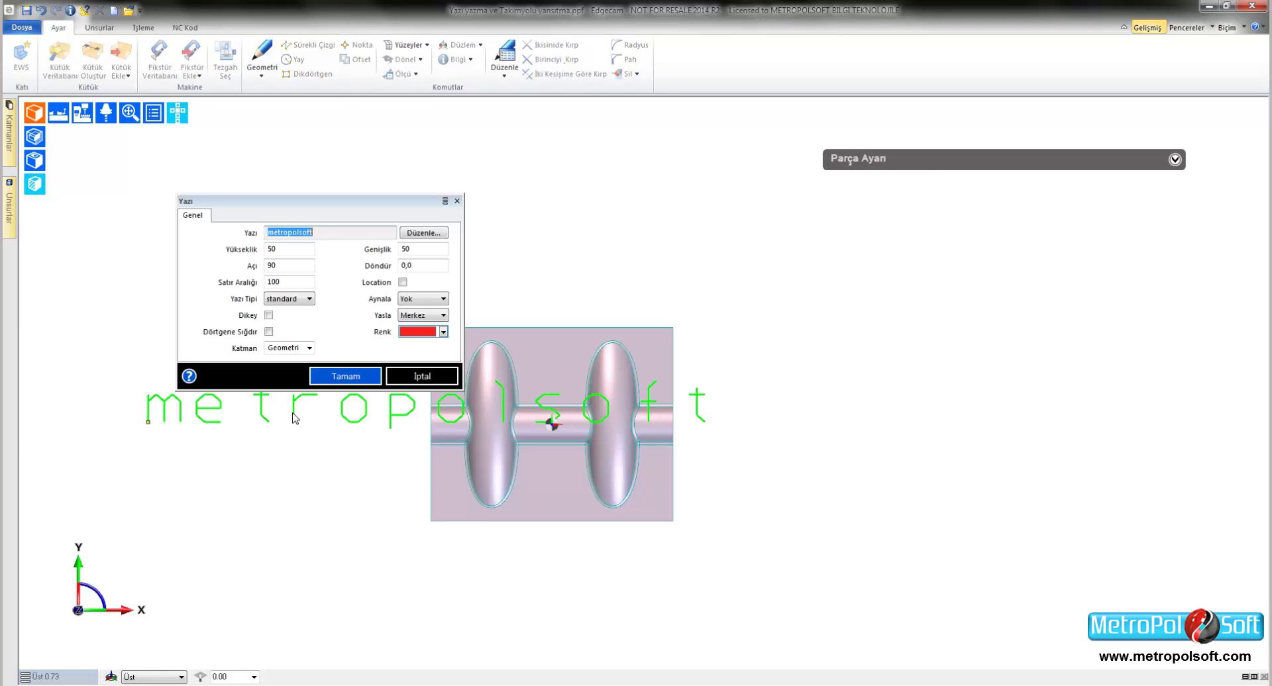
left_click(421, 249)
type("30")
double_click(307, 252)
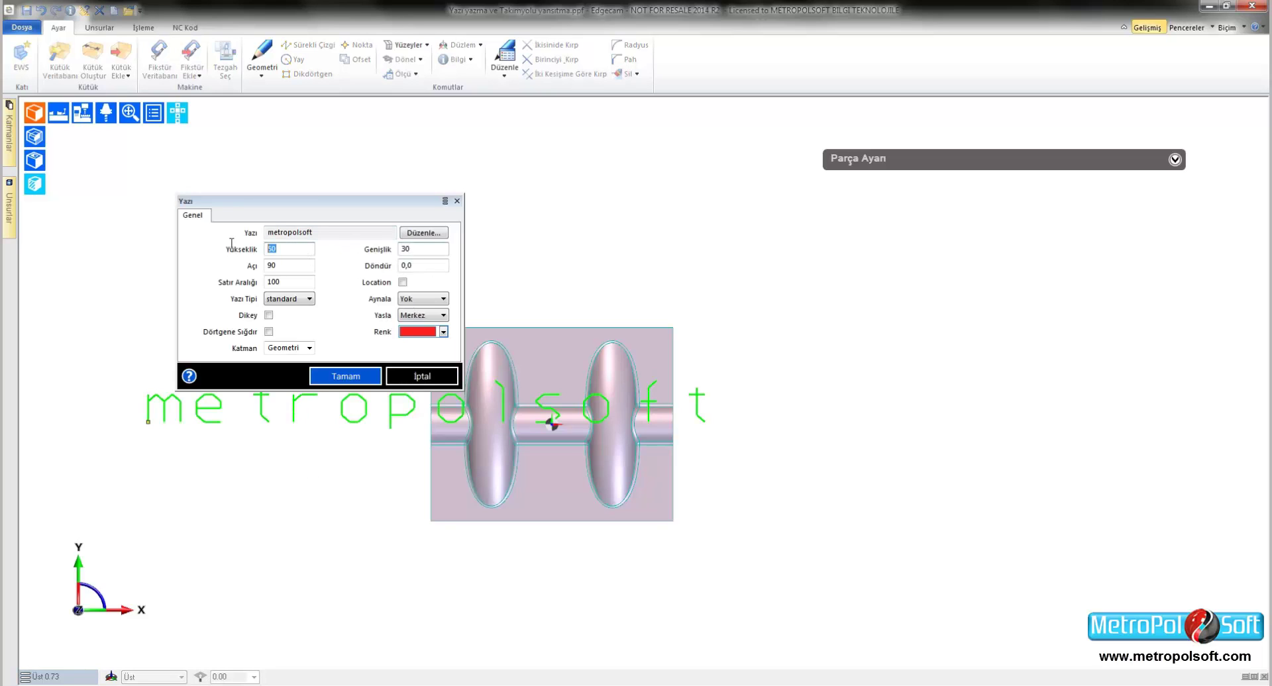
type("35")
left_click(345, 376)
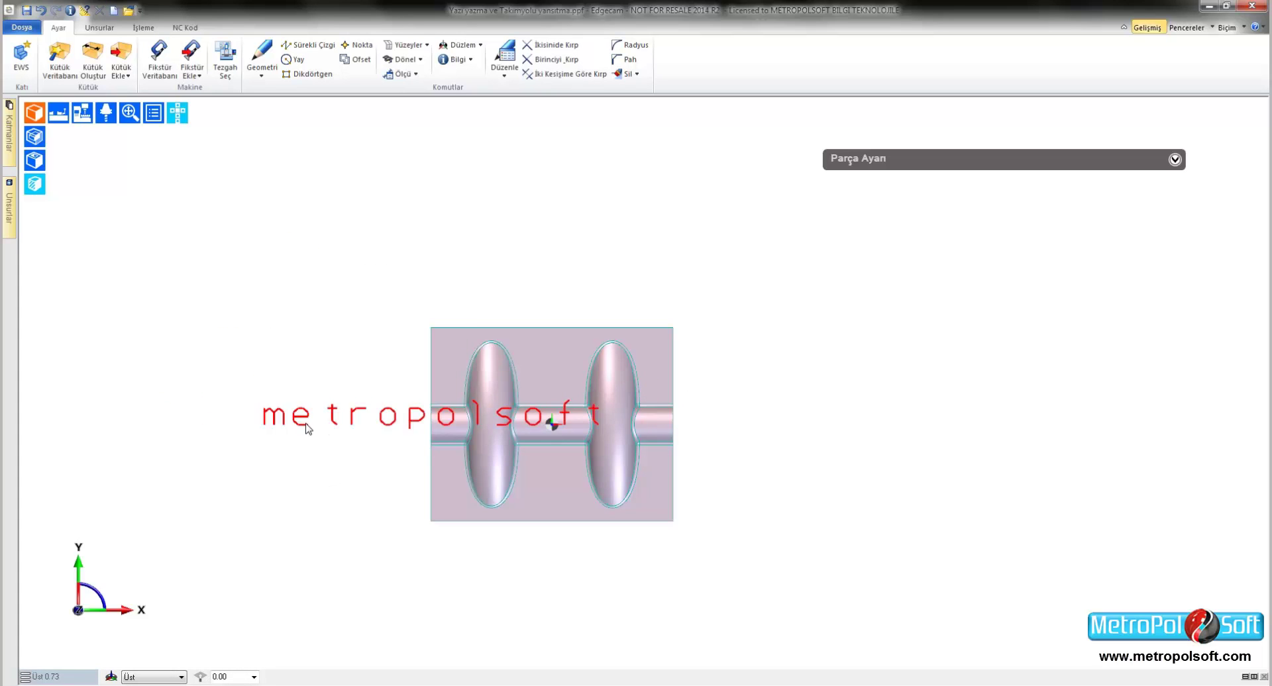
- Reduce the text height to 15 and apply the smaller size
double_click(306, 424)
double_click(302, 252)
type("15")
key("Tab")
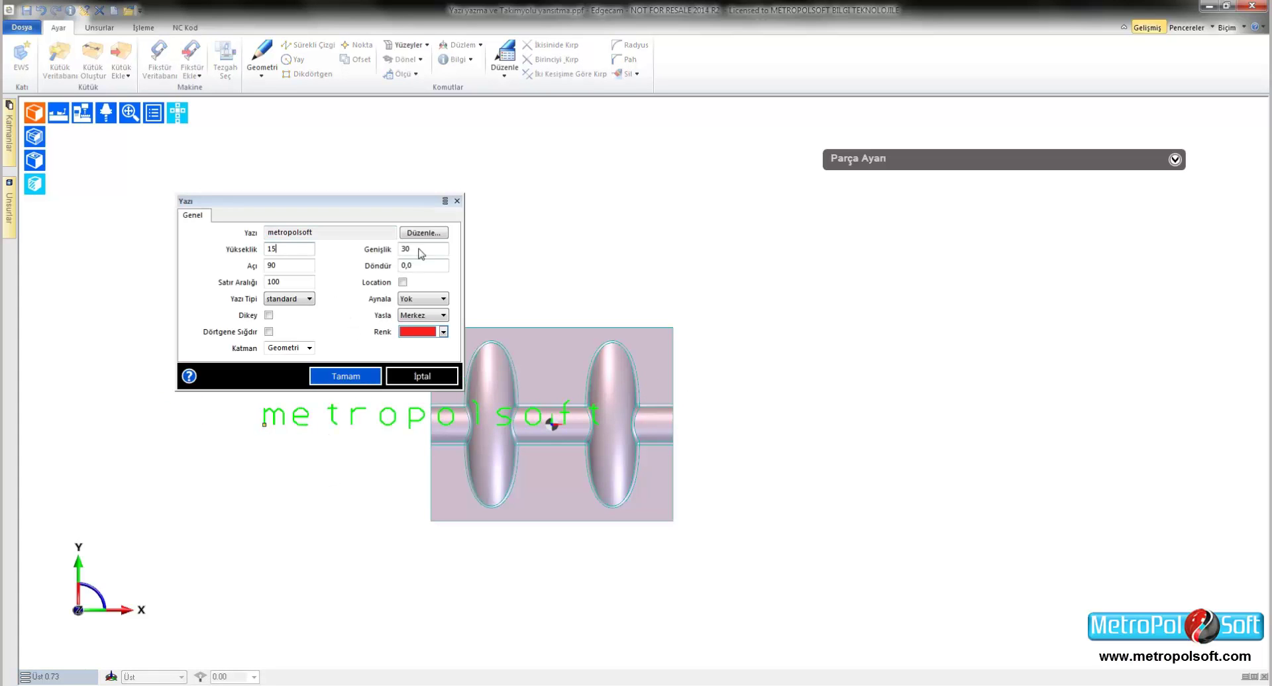
type("15")
left_click(346, 376)
- Begin a point-to-point move of the text, then cancel it
scroll(398, 414, "up", 1)
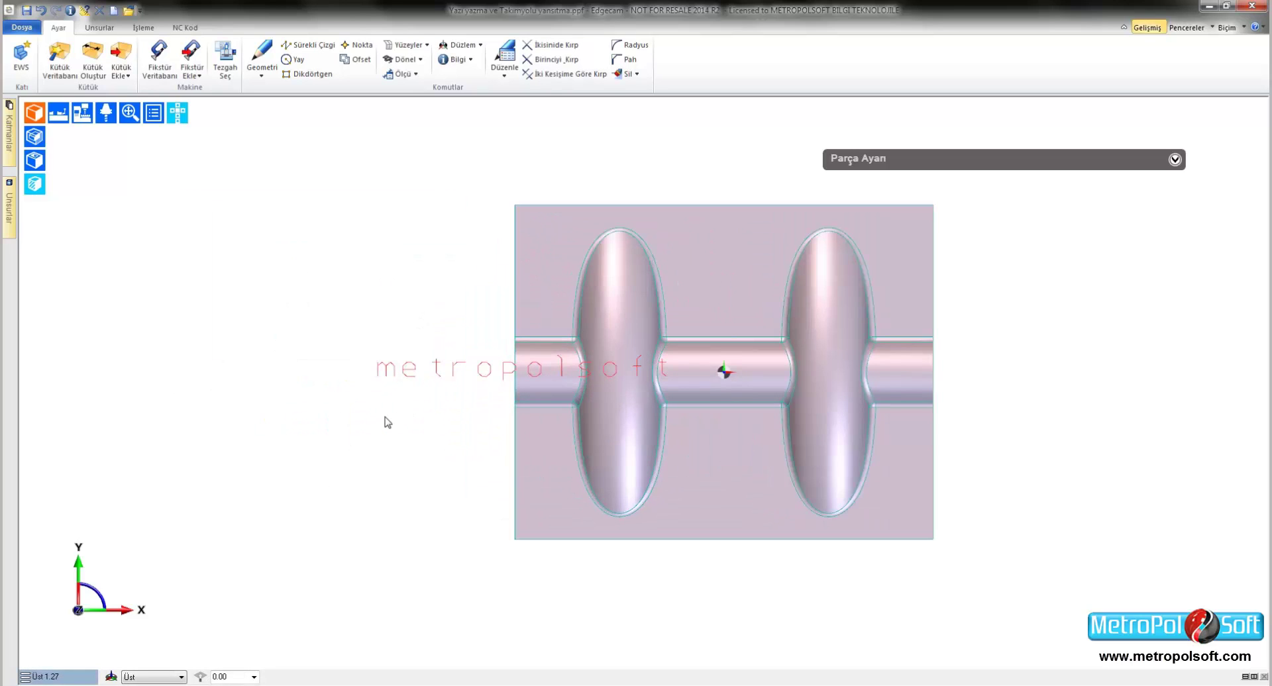
scroll(344, 443, "up", 1)
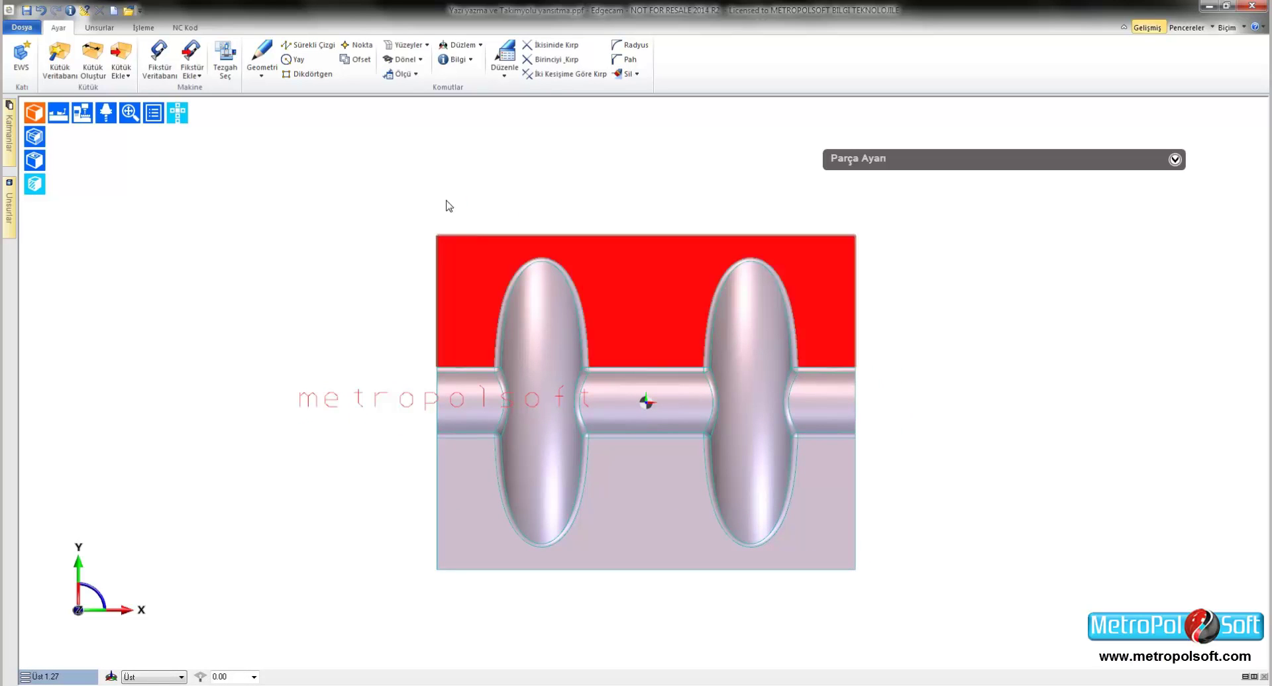
left_click(503, 74)
left_click(506, 104)
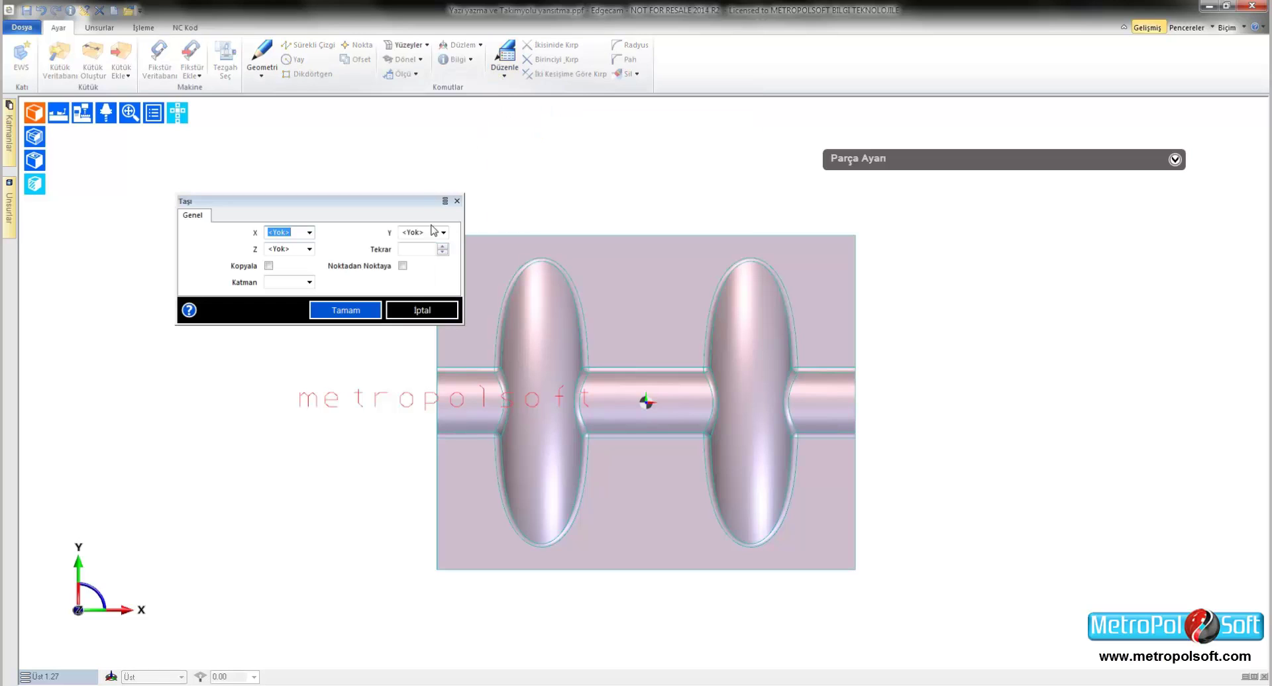
left_click(402, 265)
left_click(350, 310)
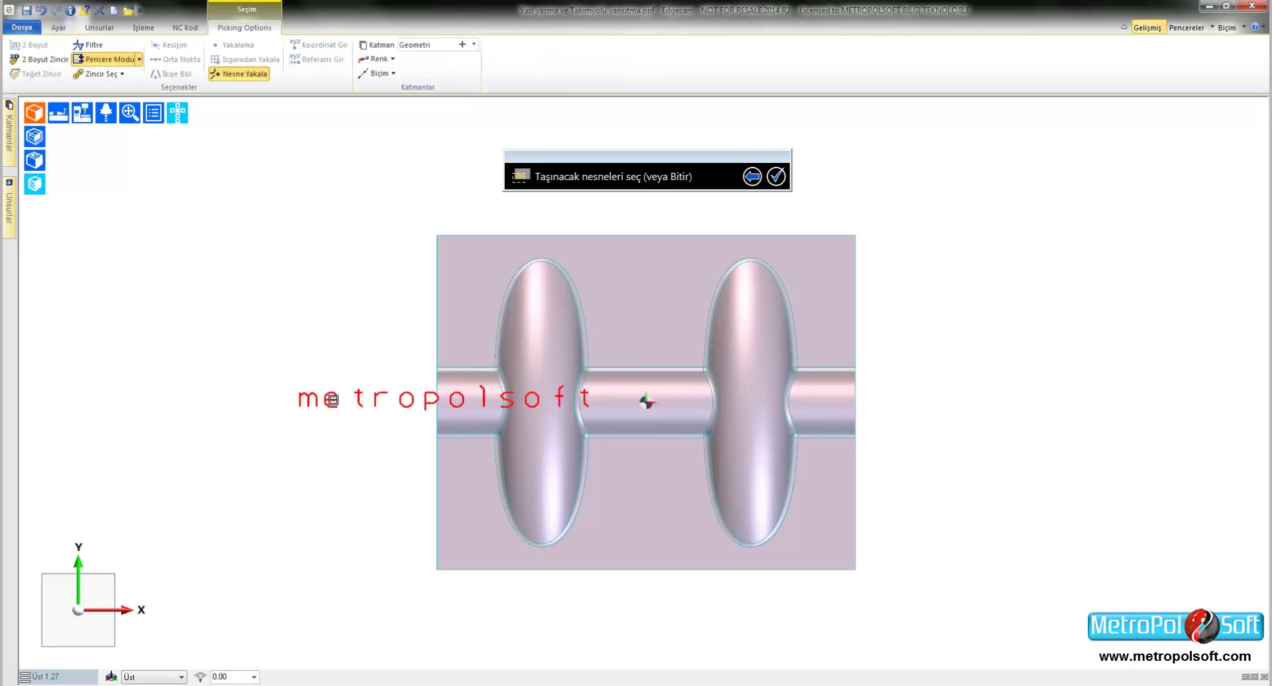
right_click(321, 330)
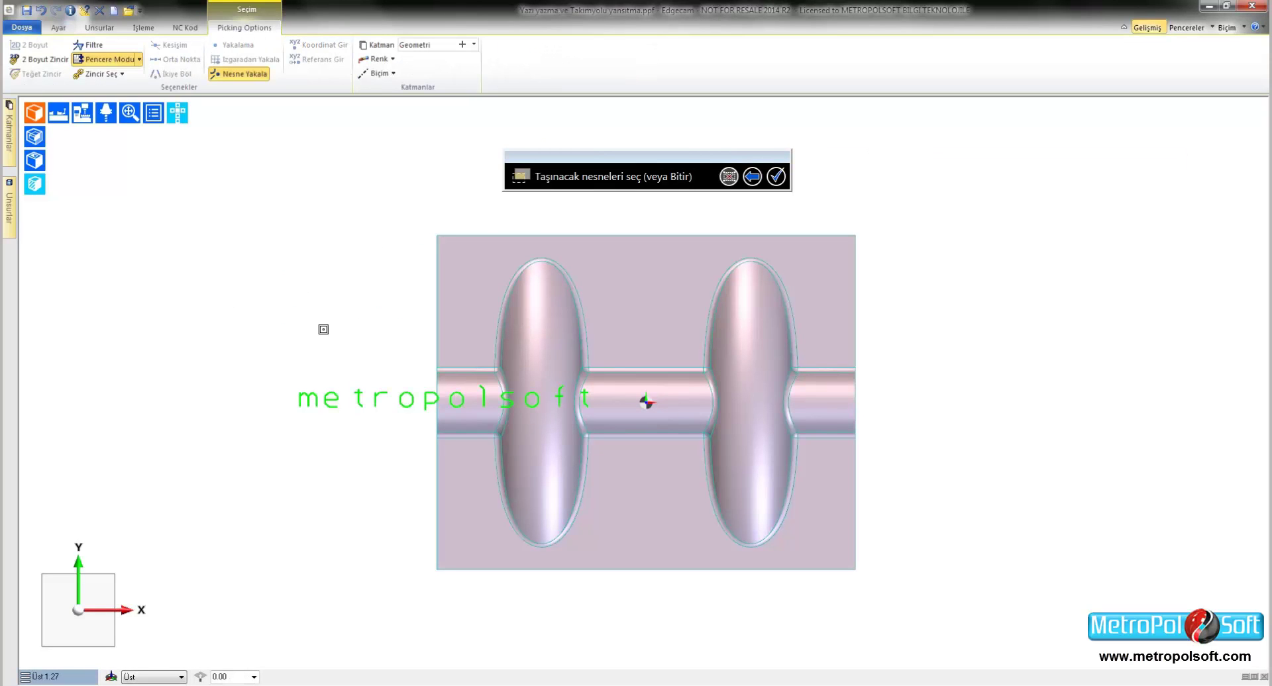
left_click(83, 402)
key("Escape")
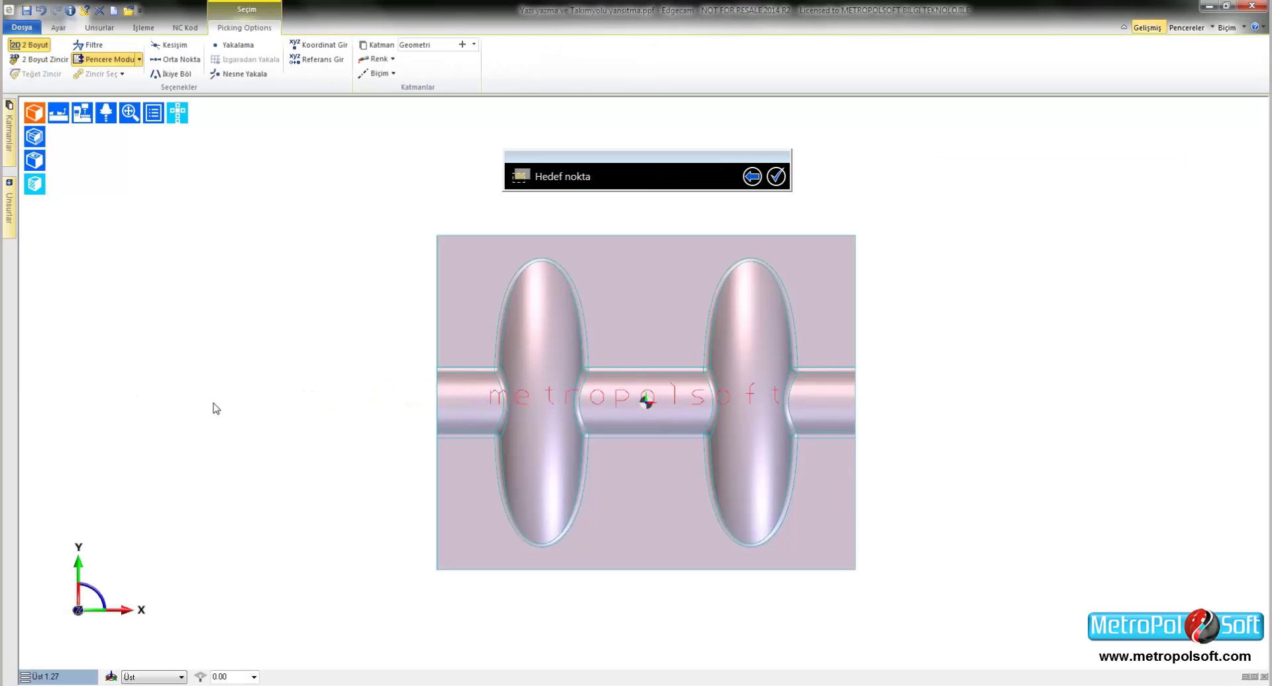
- Change the metropolsoft text height to 20
double_click(520, 404)
key("Tab")
type("20")
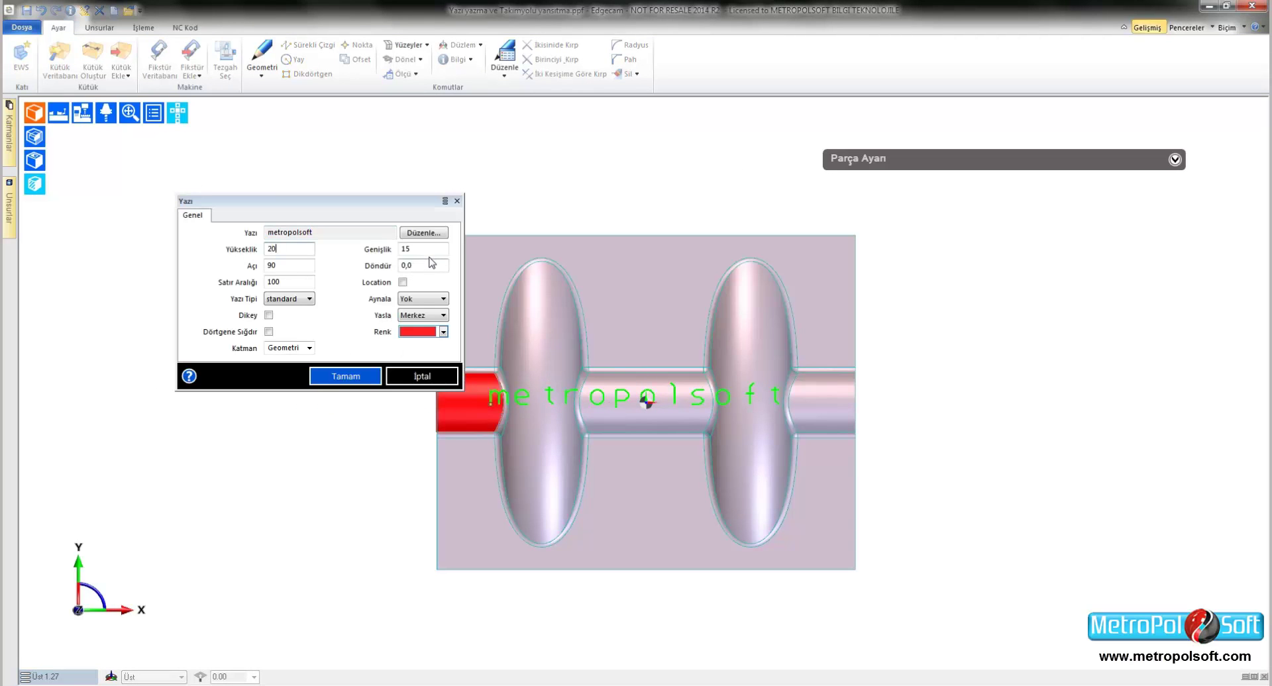
left_click(345, 376)
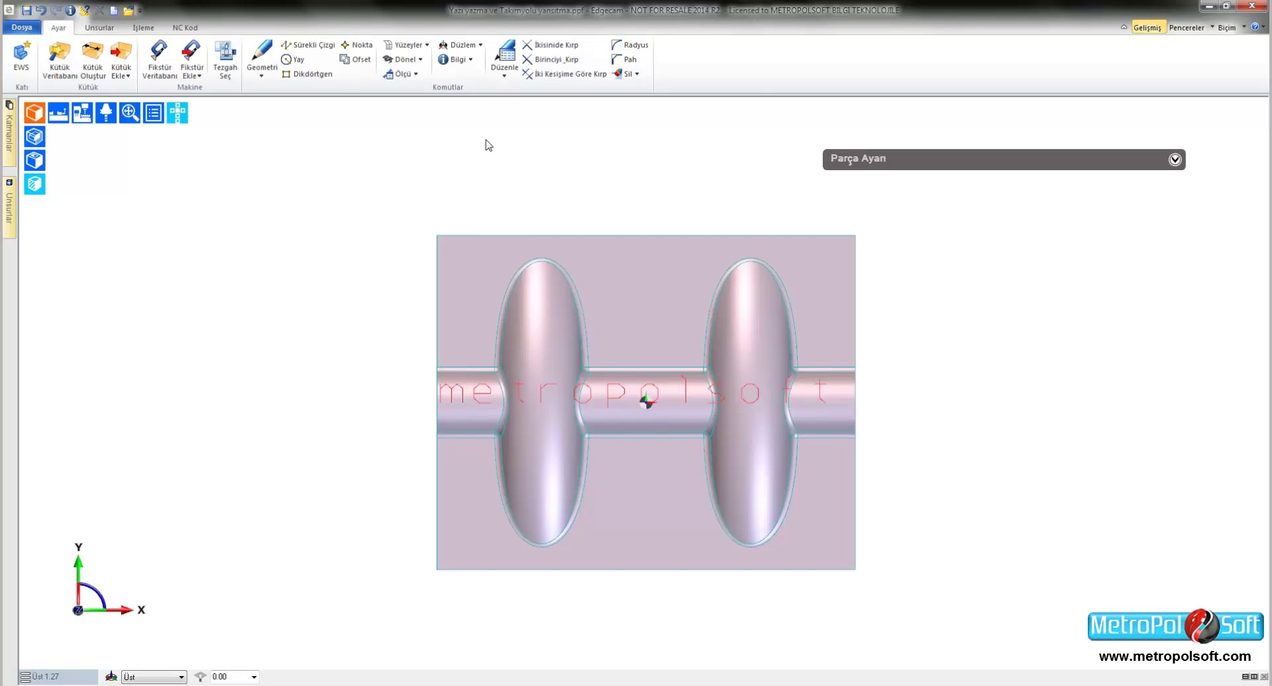
- Move the text point to point so it sits centred on the part's bar
left_click(504, 60)
left_click(503, 105)
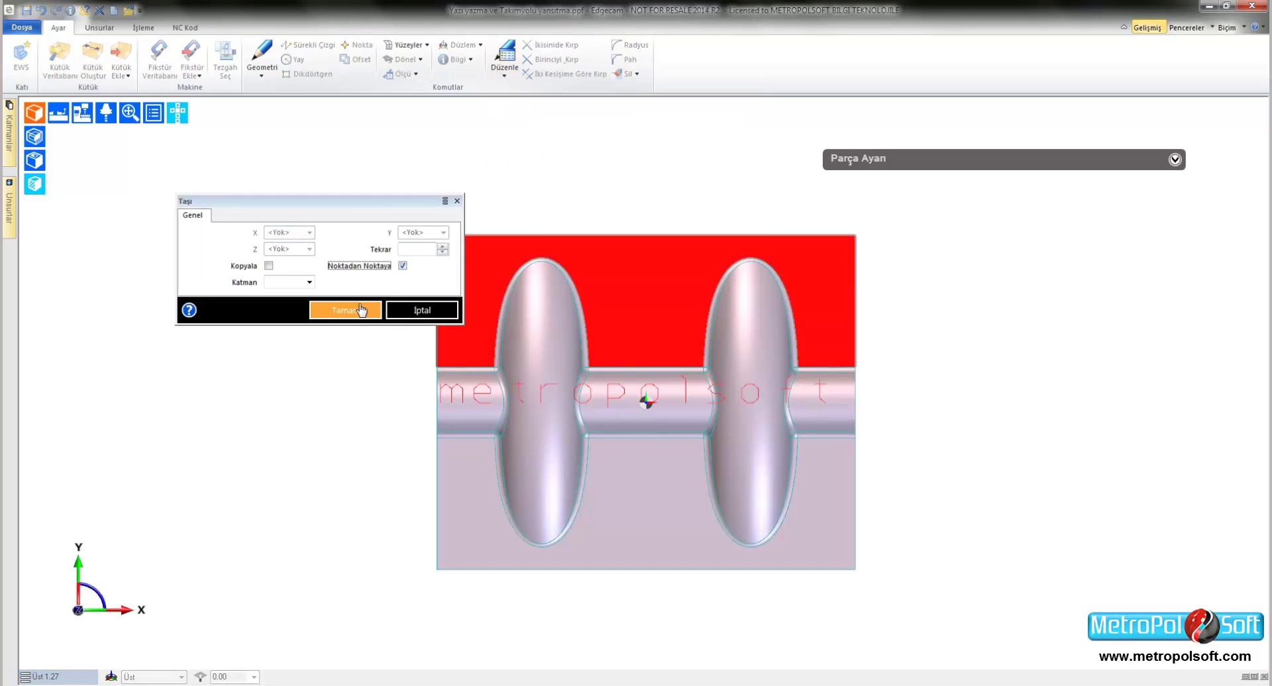
left_click(361, 310)
left_click(270, 377)
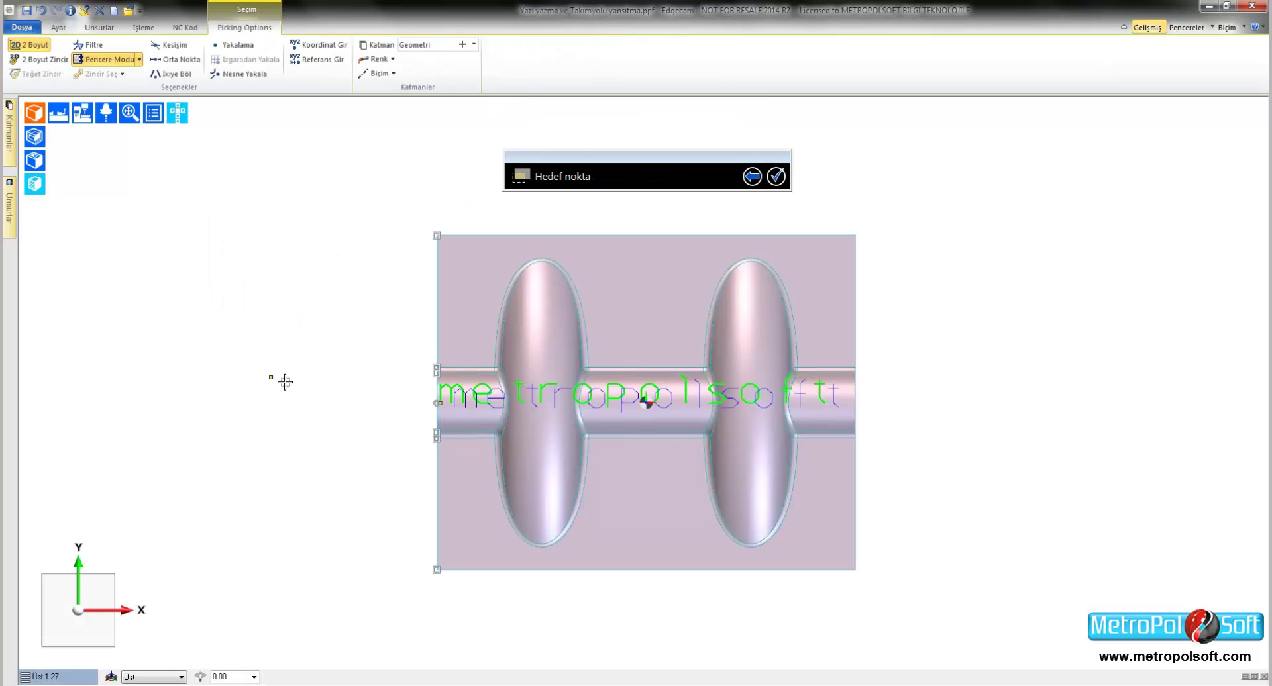
left_click(285, 382)
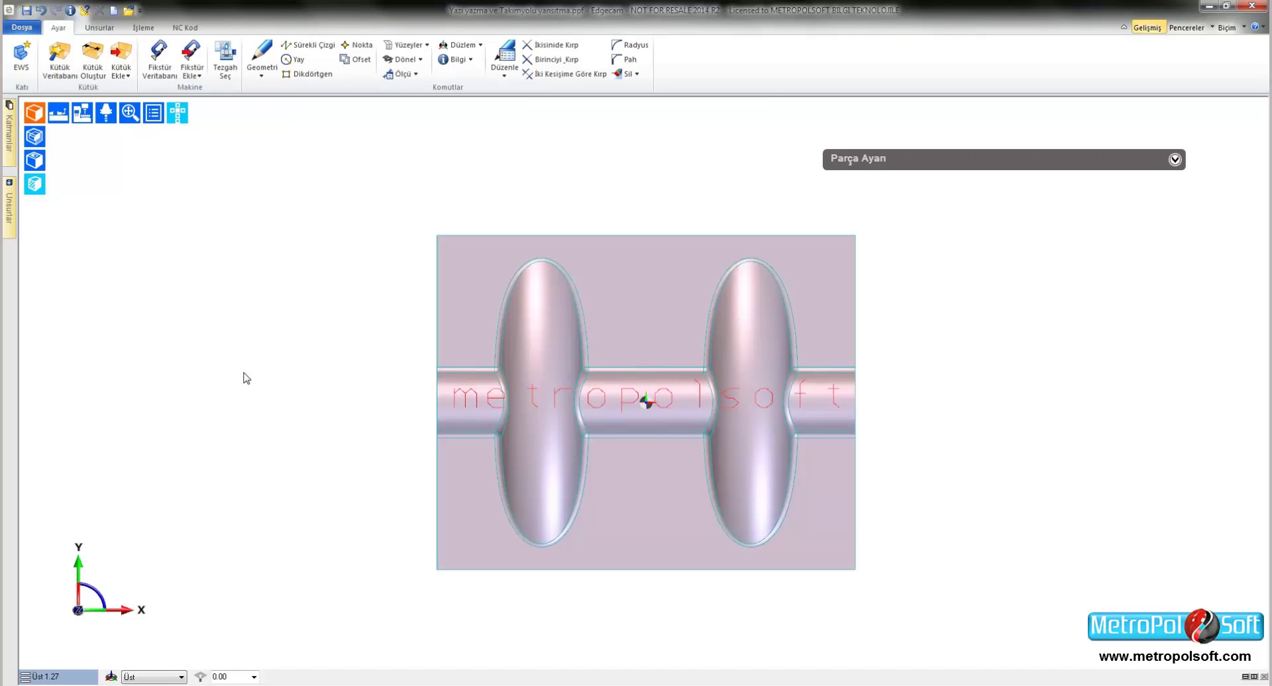
- Pick the 6.0 mm x 45 Deg Chamfer Mill from the tool store's chamfer filter
left_click(143, 27)
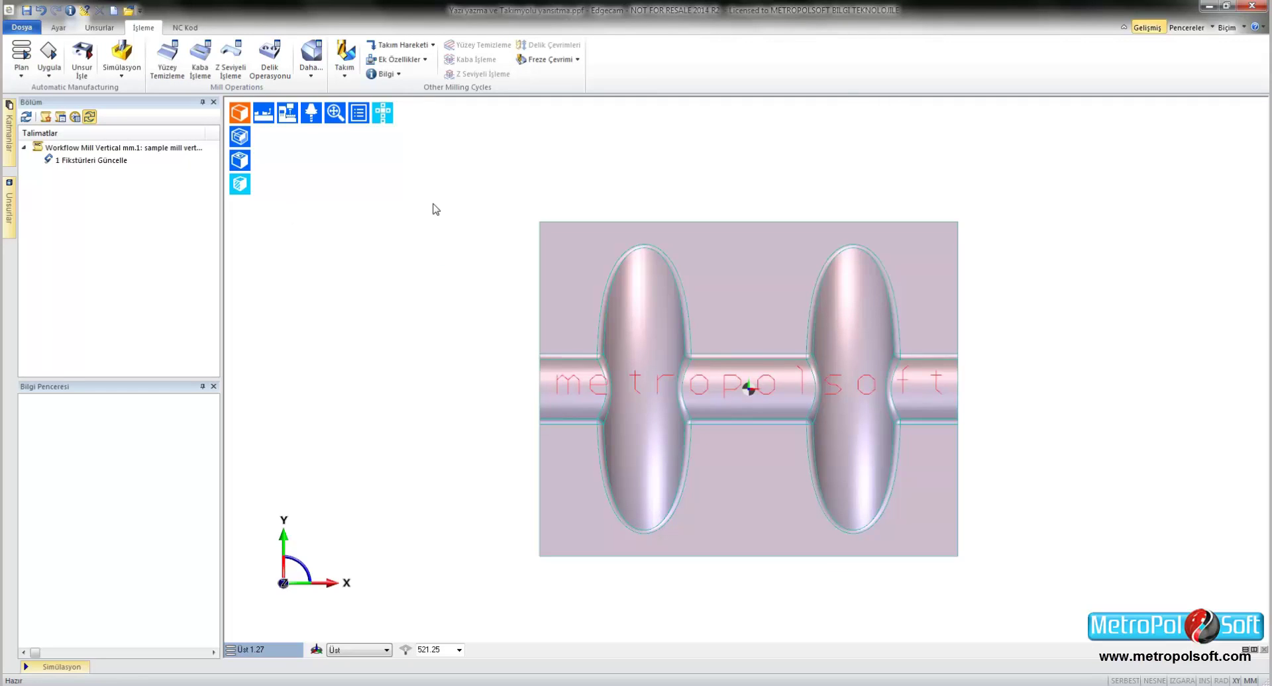
left_click(345, 67)
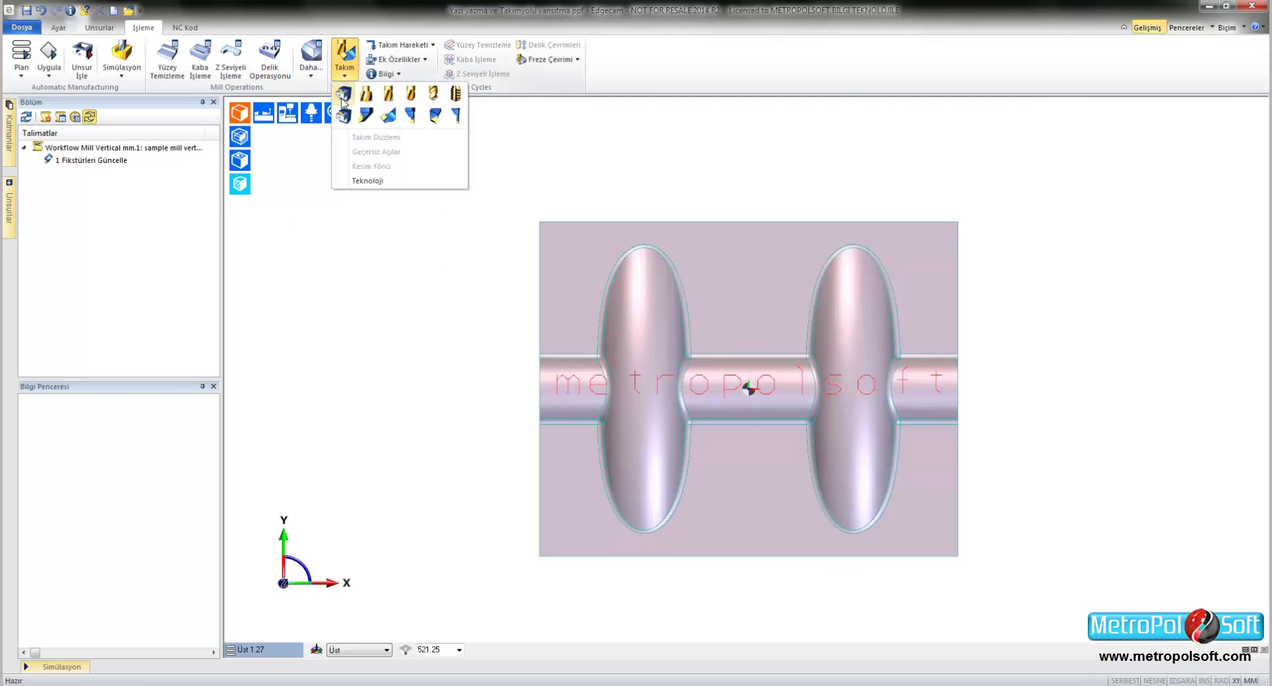
left_click(346, 104)
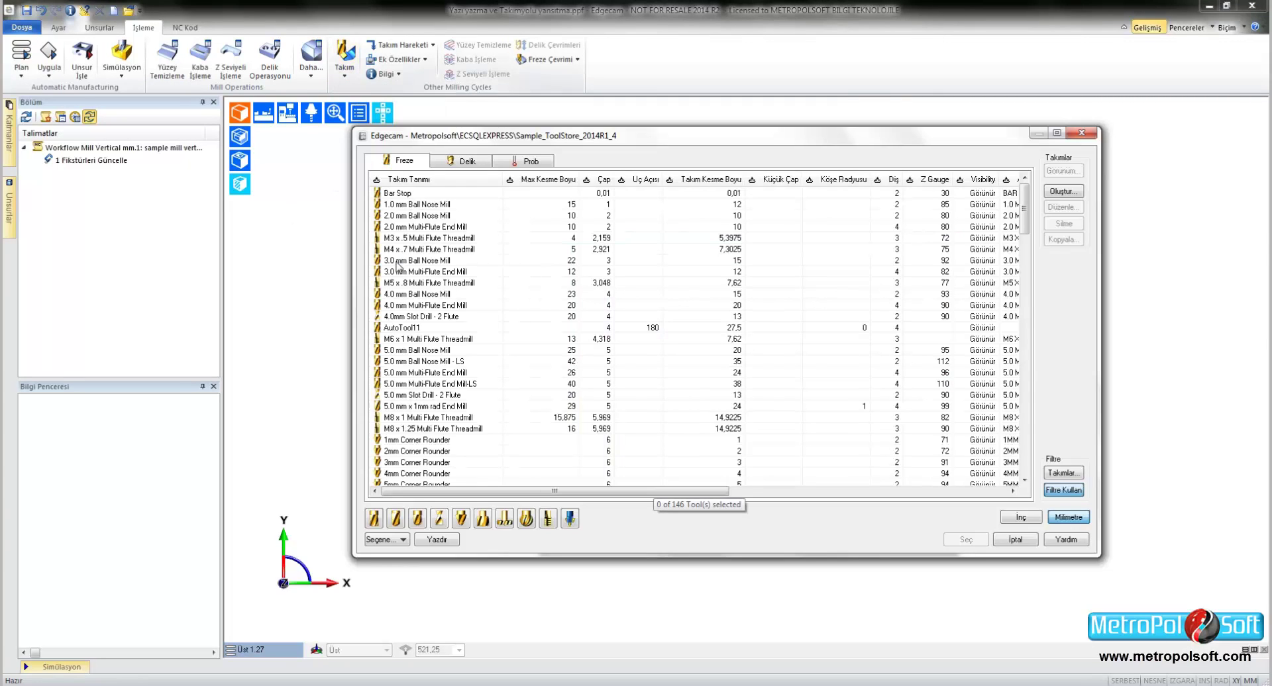
left_click(461, 519)
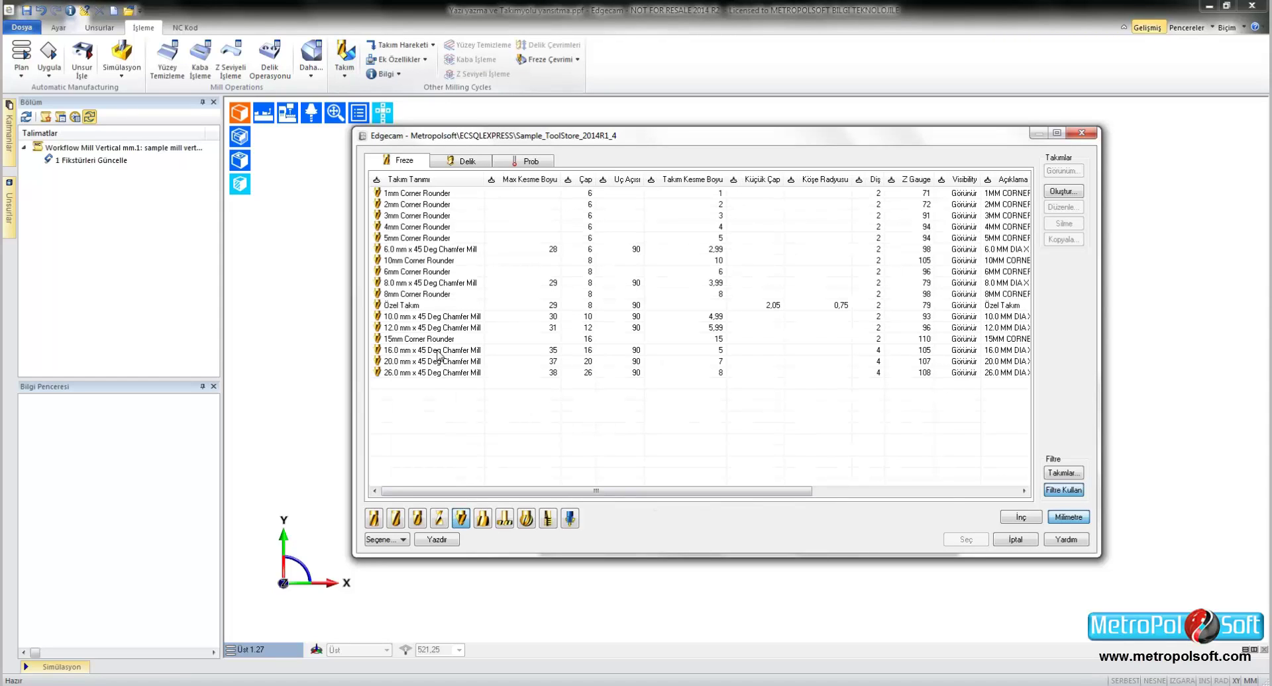
left_click(435, 250)
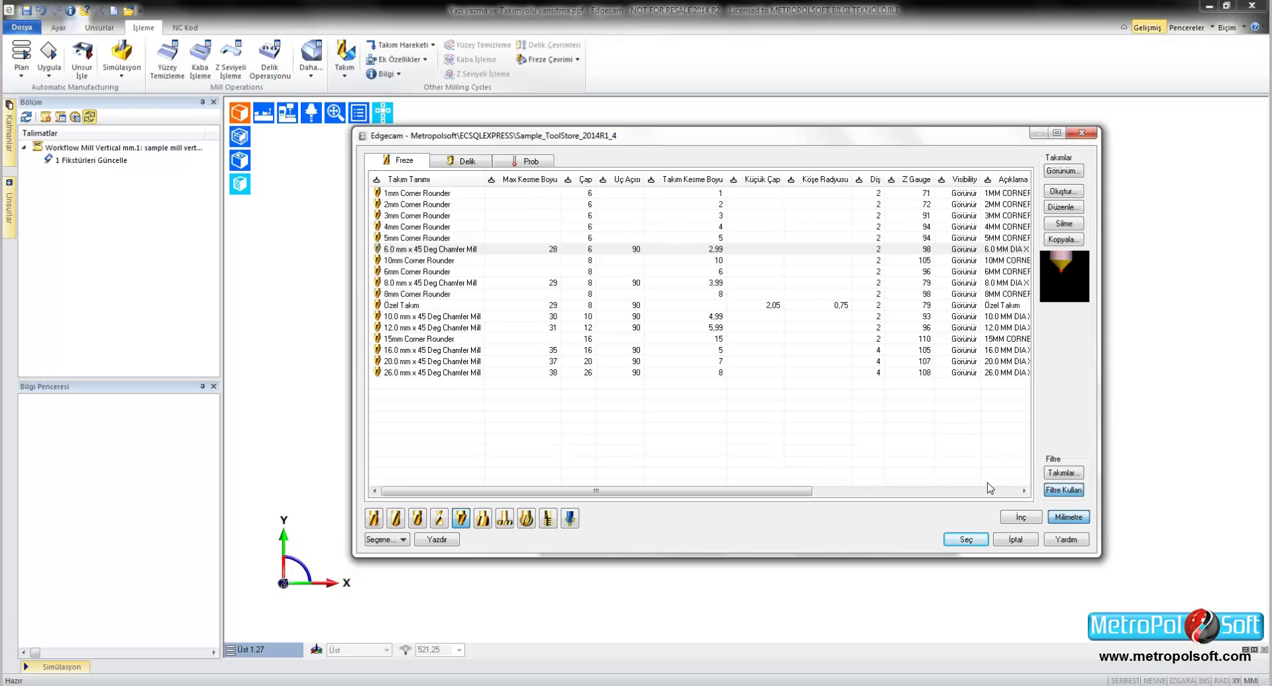
left_click(966, 539)
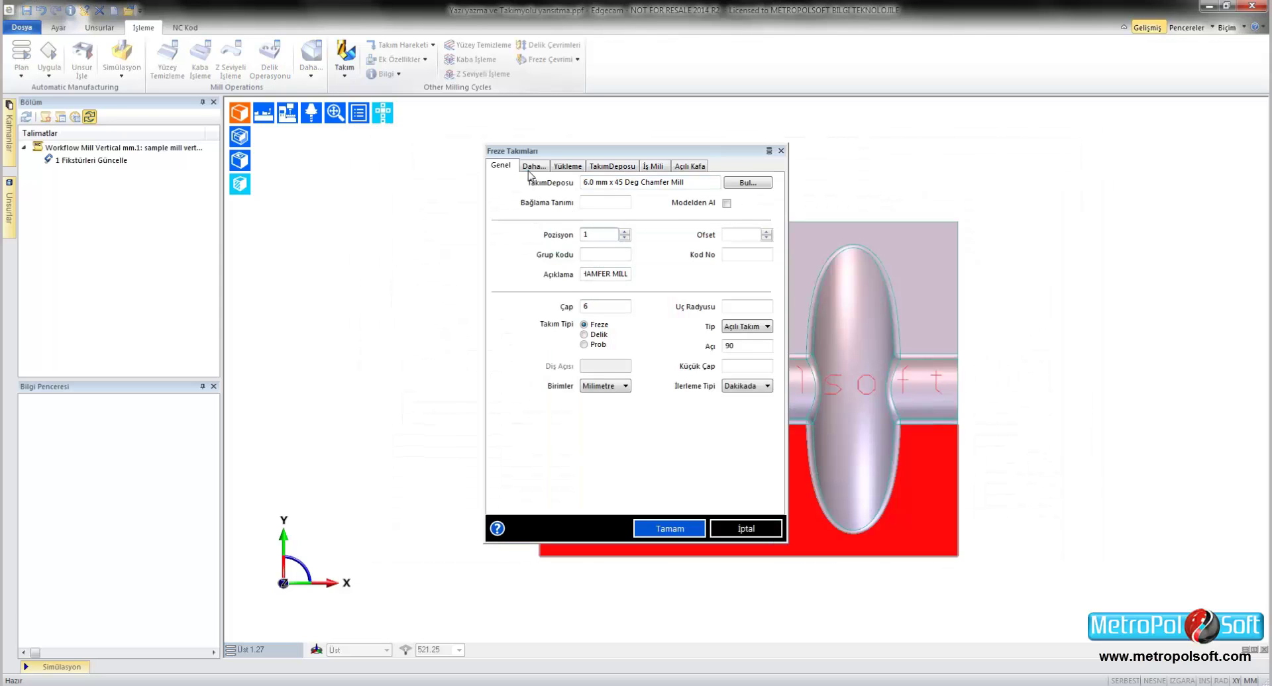
- Set the chamfer mill's colour to purple and add it to the sequence
left_click(532, 167)
left_click(625, 445)
left_click(647, 463)
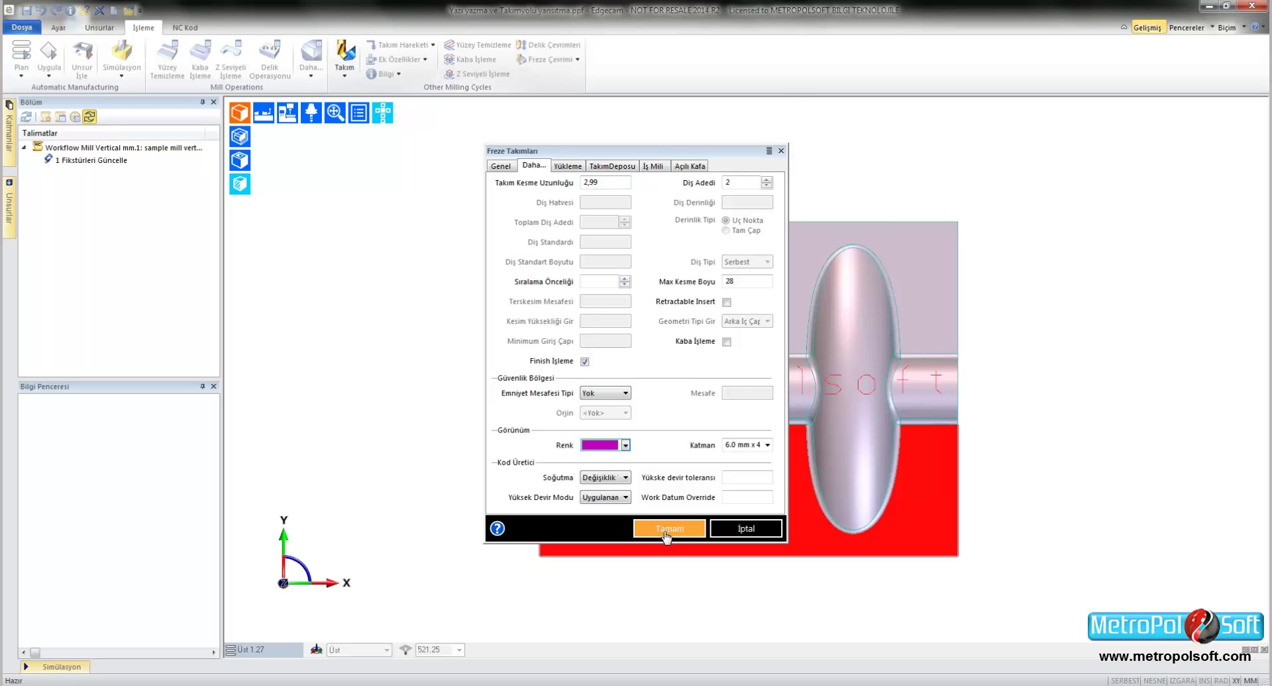
left_click(667, 530)
left_click(569, 61)
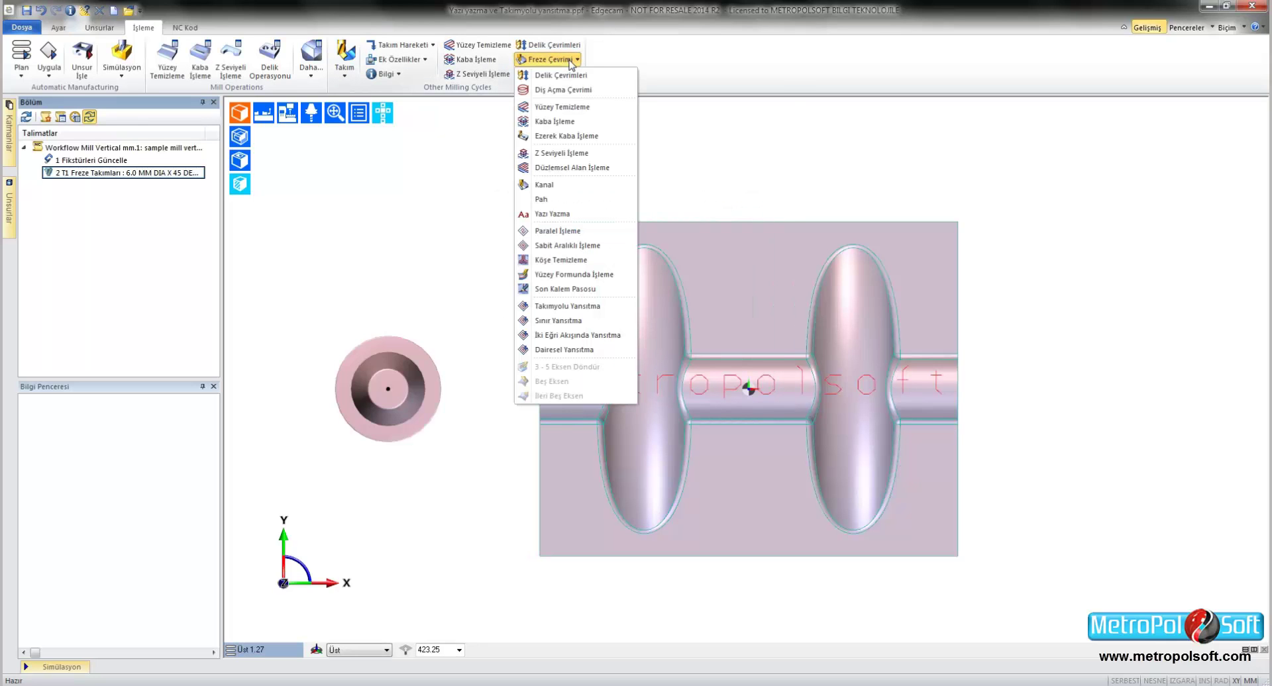
- Start a Yazı Yazma engraving cycle with feed 500, plunge 250 and 3000 RPM
left_click(581, 215)
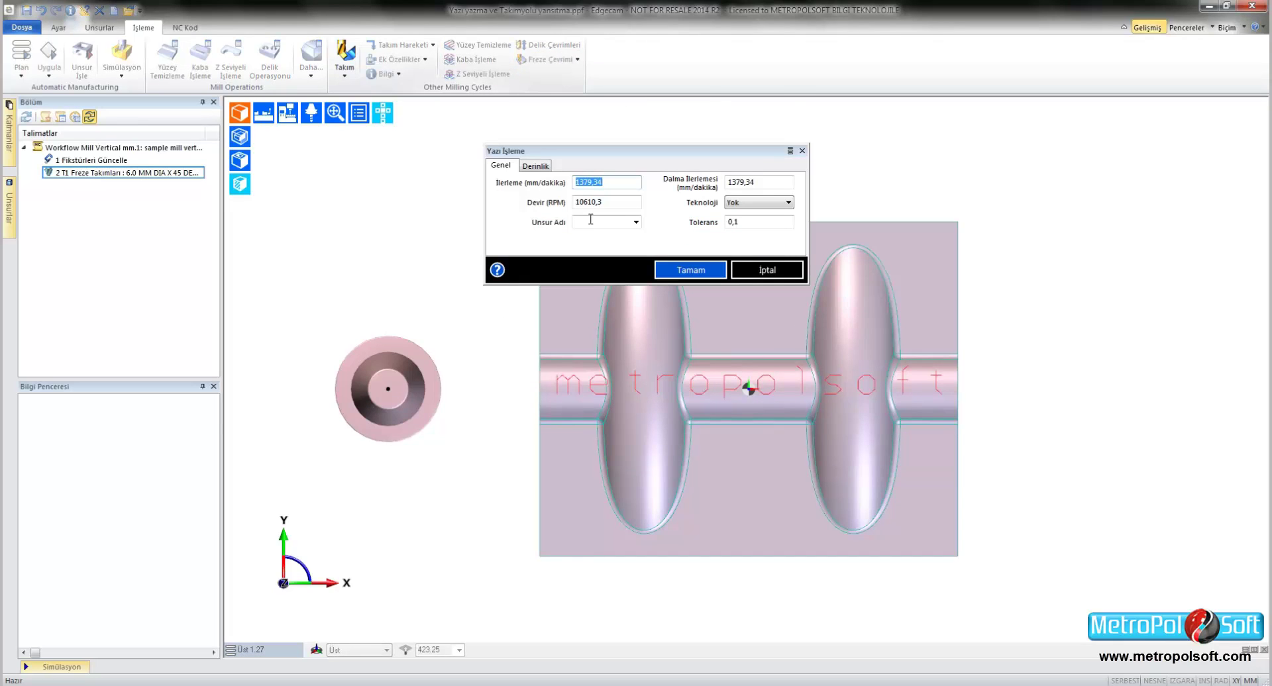
type("500")
key("Tab")
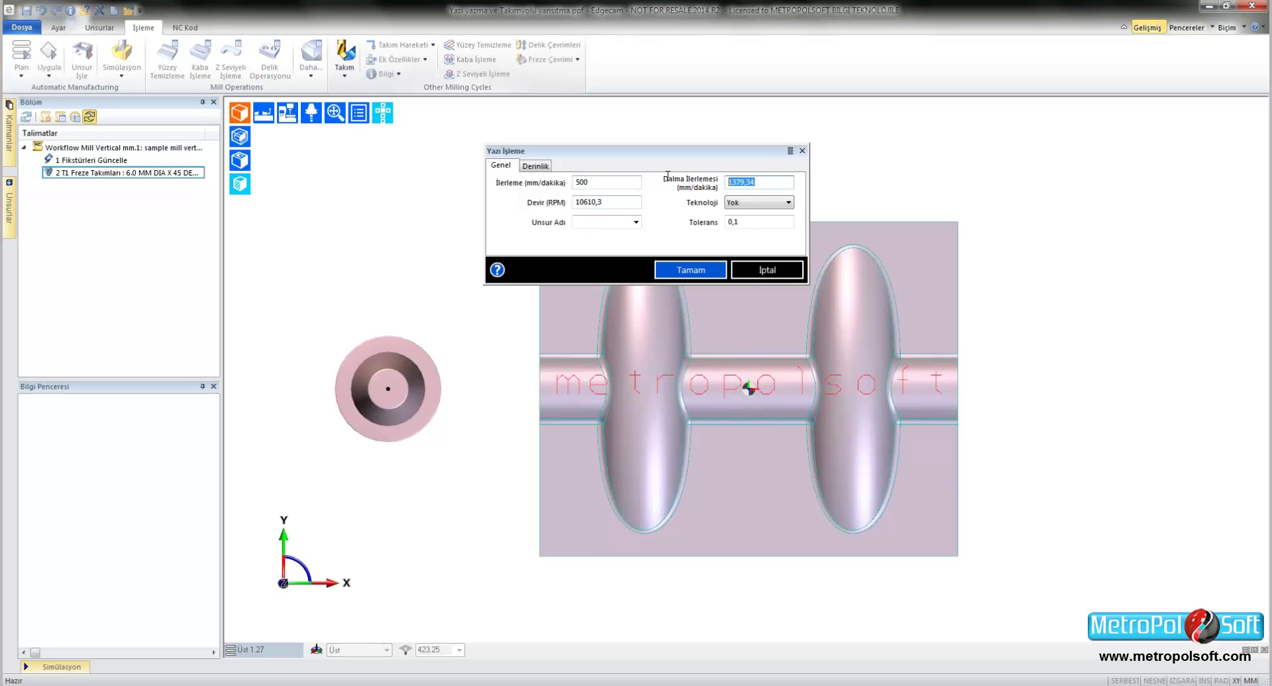
type("2")
key("BackSpace")
key("Tab")
type("3")
- Set the engraving depth values, confirm the cycle, and select the metropolsoft text
left_click(537, 166)
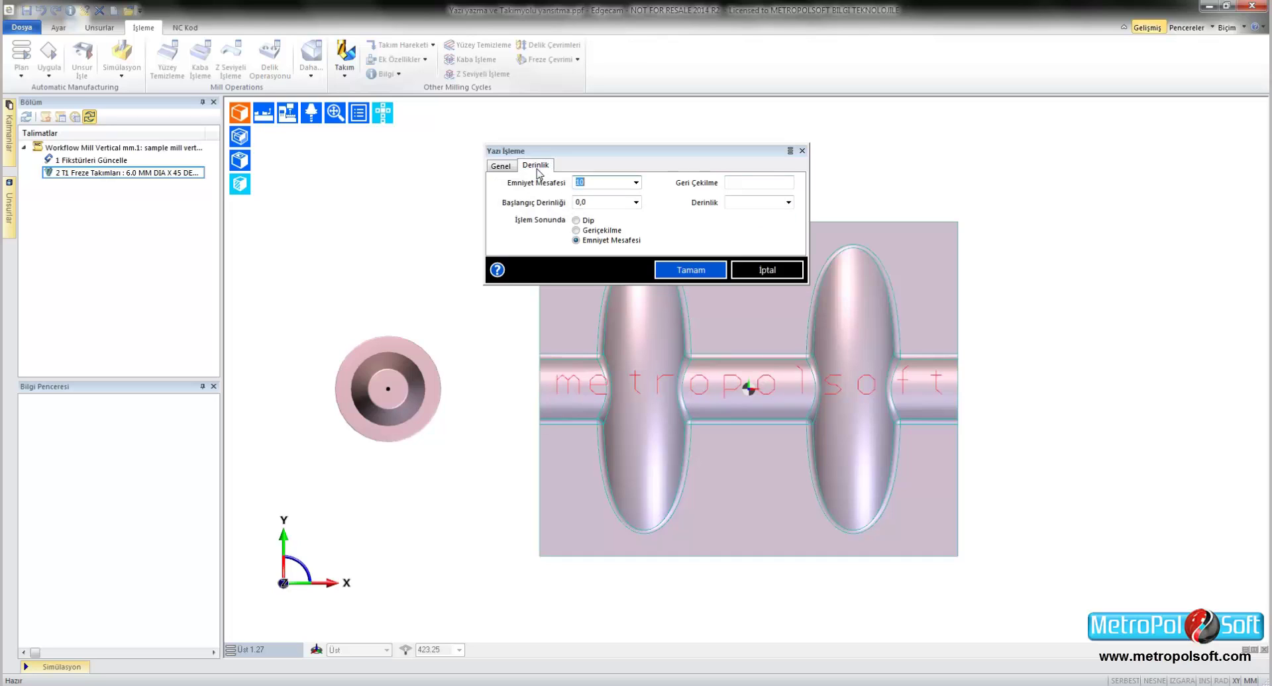
left_click(737, 184)
type("2")
left_click(737, 206)
left_click(576, 220)
left_click(576, 231)
left_click(691, 270)
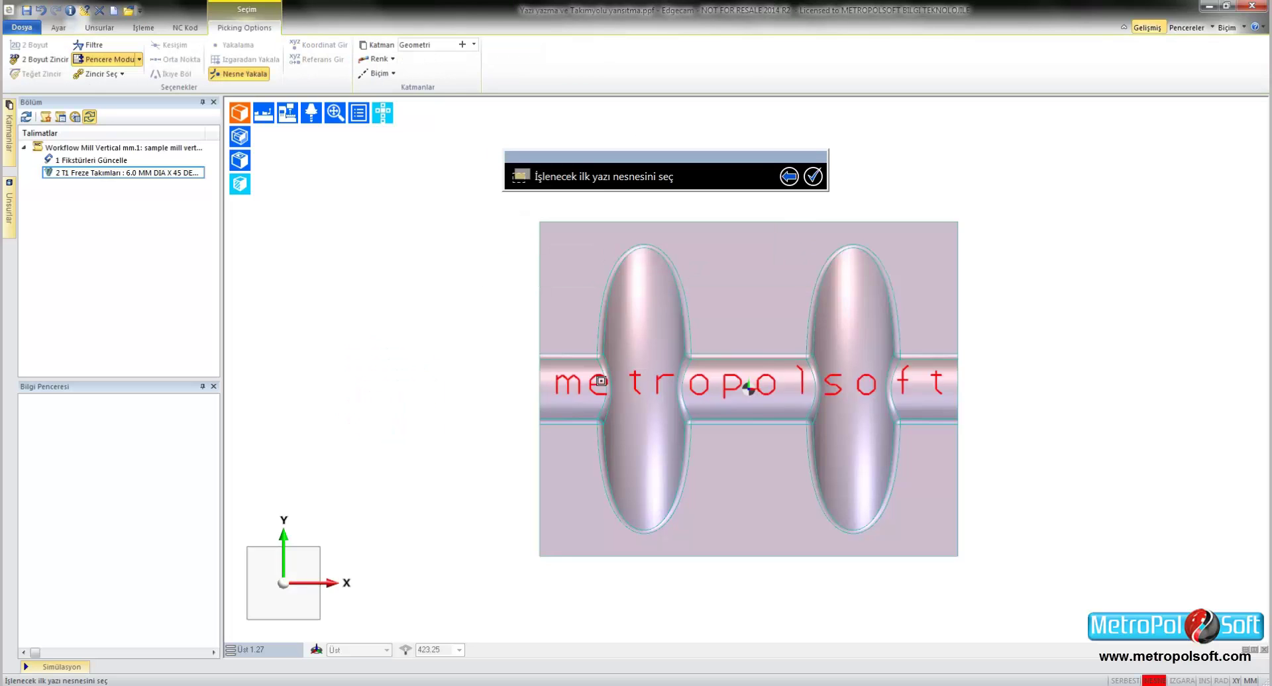
right_click(439, 302)
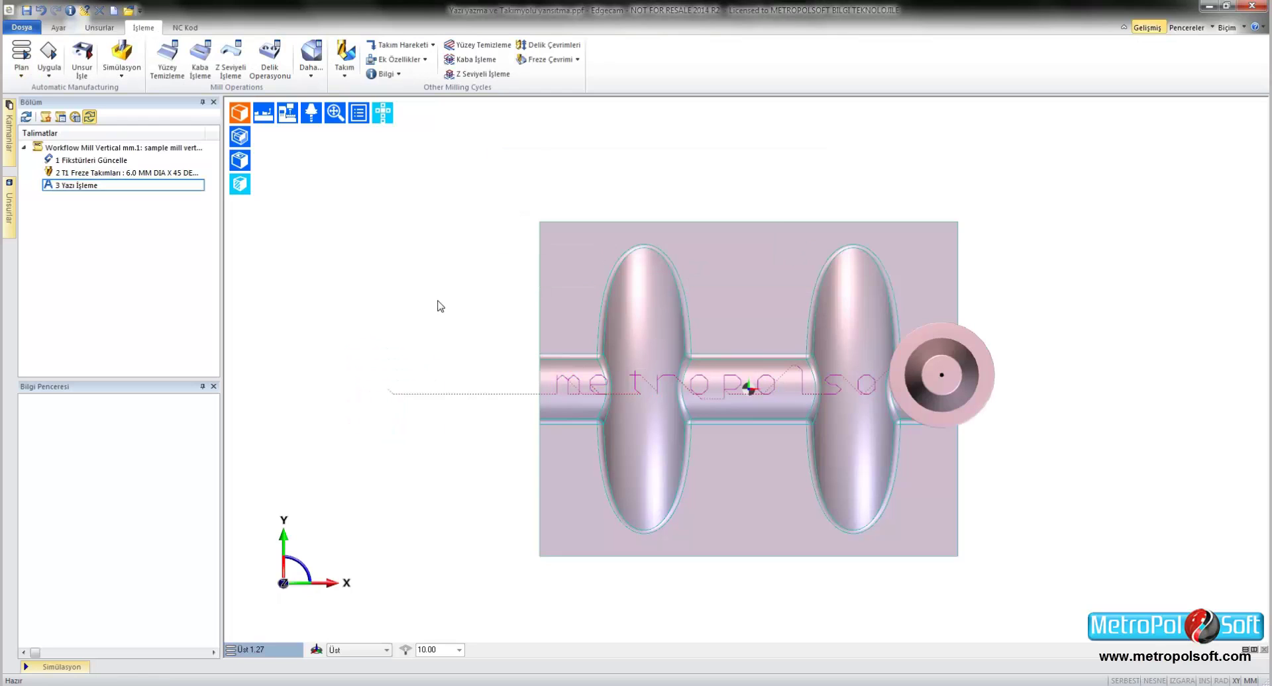
- Simulate the 3 Yazı İşleme engraving in 3D, running the chamfer mill across the lettering
left_click(383, 112)
left_click(384, 161)
left_click(384, 160)
middle_click_drag(740, 321, 768, 378)
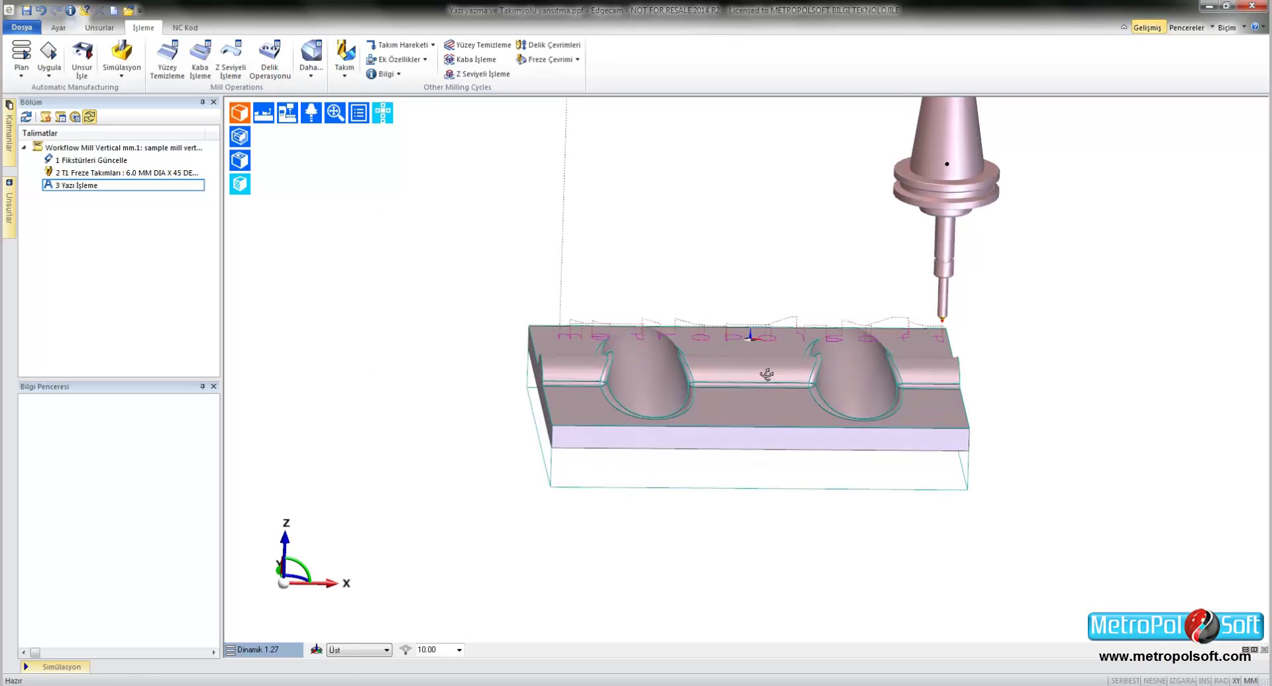
right_click(179, 187)
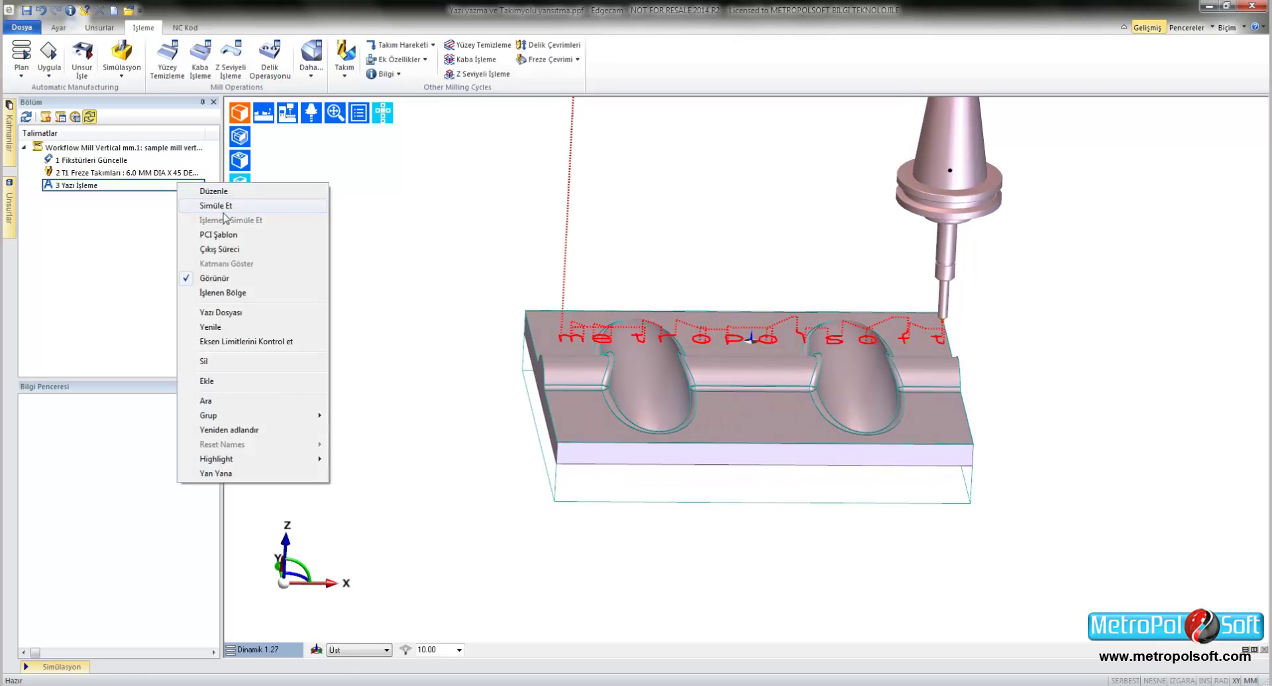
left_click(221, 204)
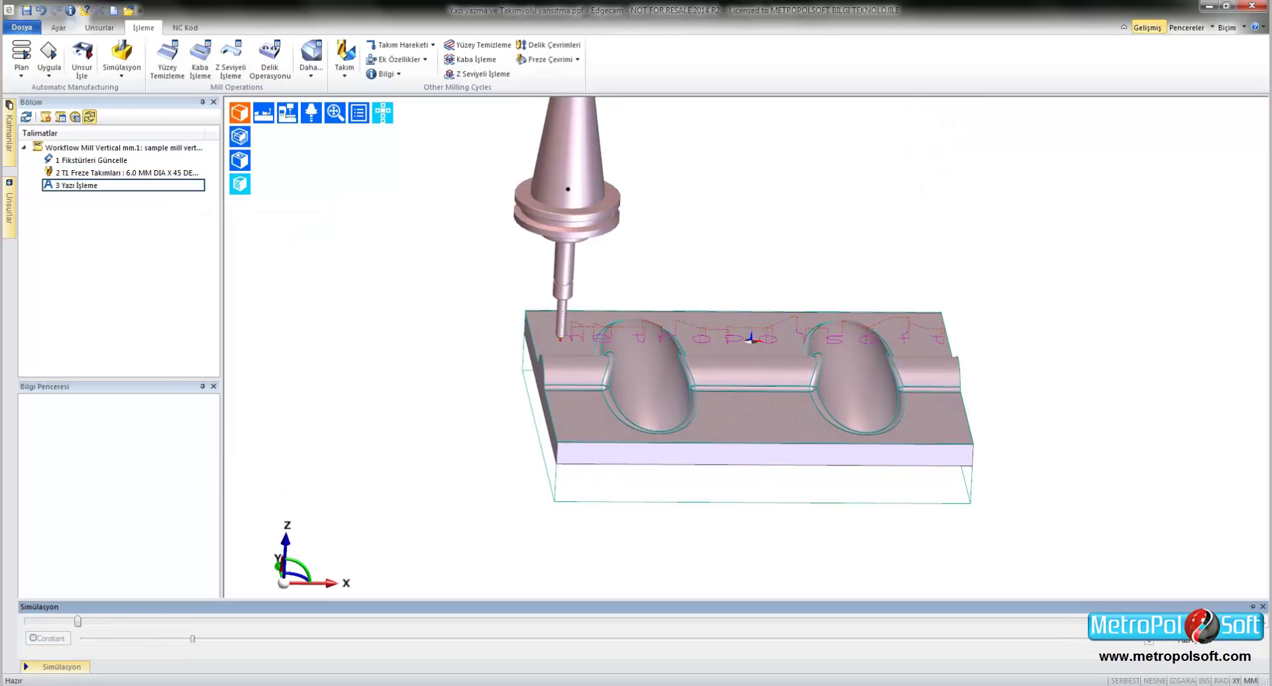
left_click_drag(196, 622, 1080, 623)
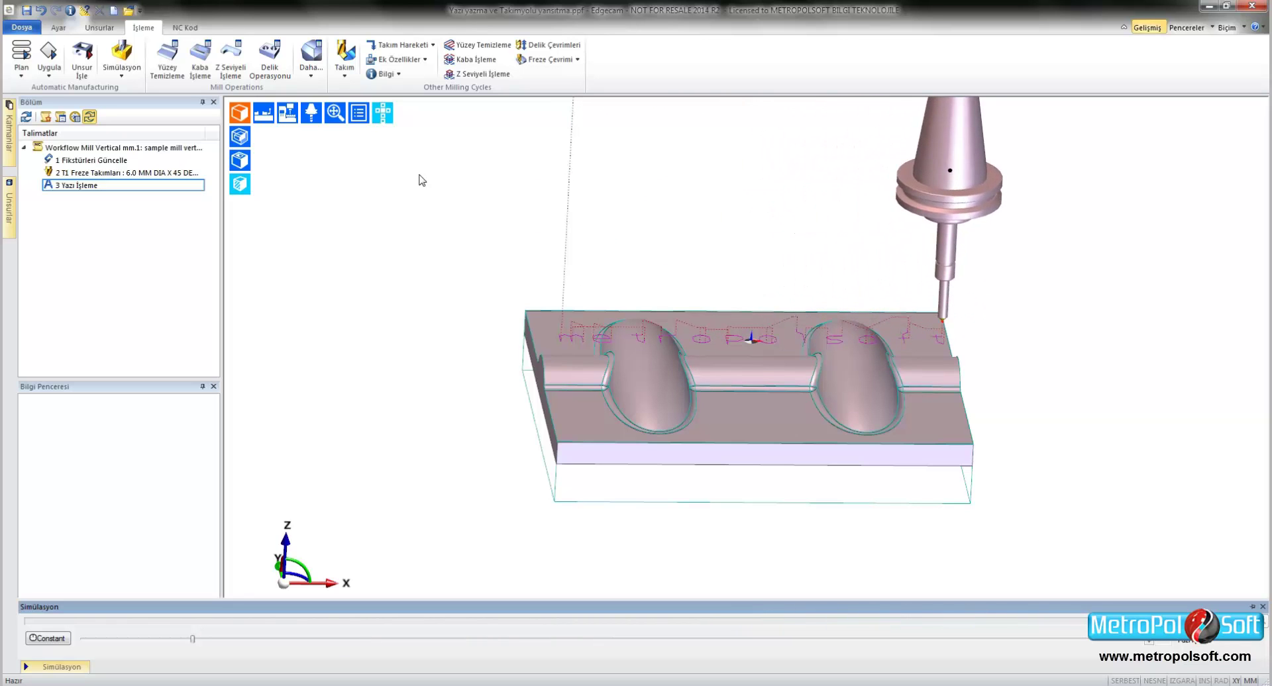
left_click(403, 136)
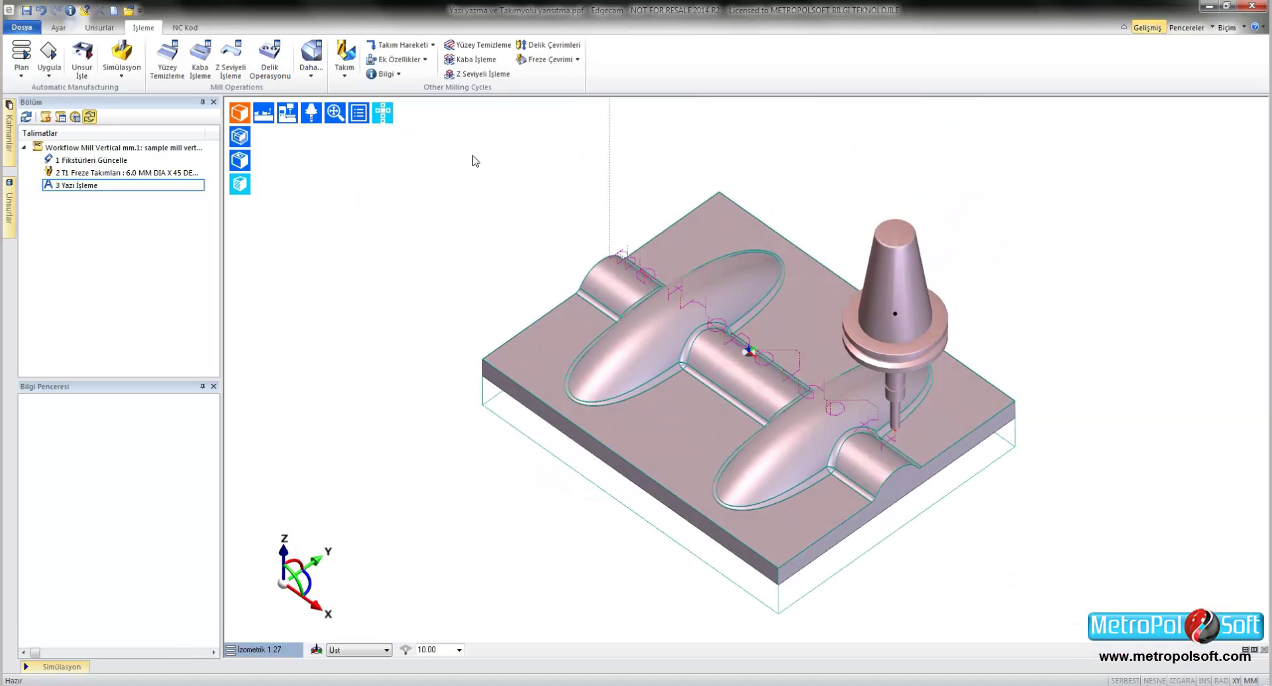
left_click(568, 60)
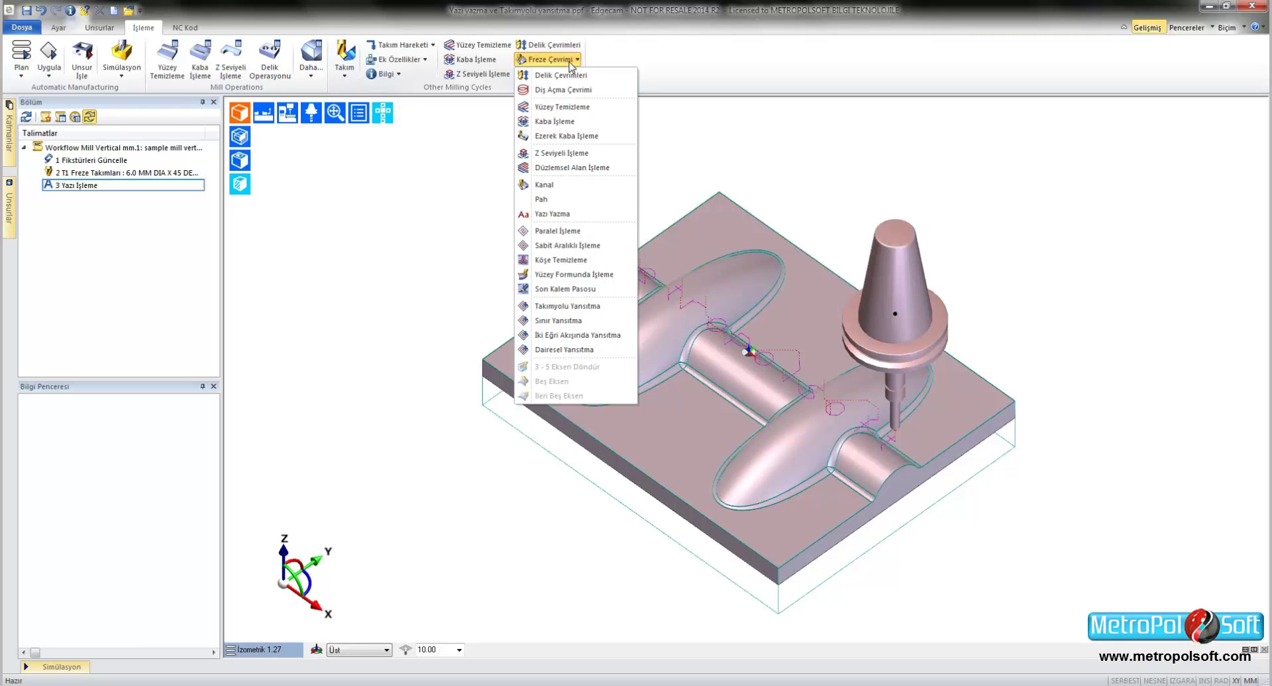
- Start a Takımyolu Yansıtma cycle and check its offset, feed 500 and 3000 RPM values
left_click(569, 306)
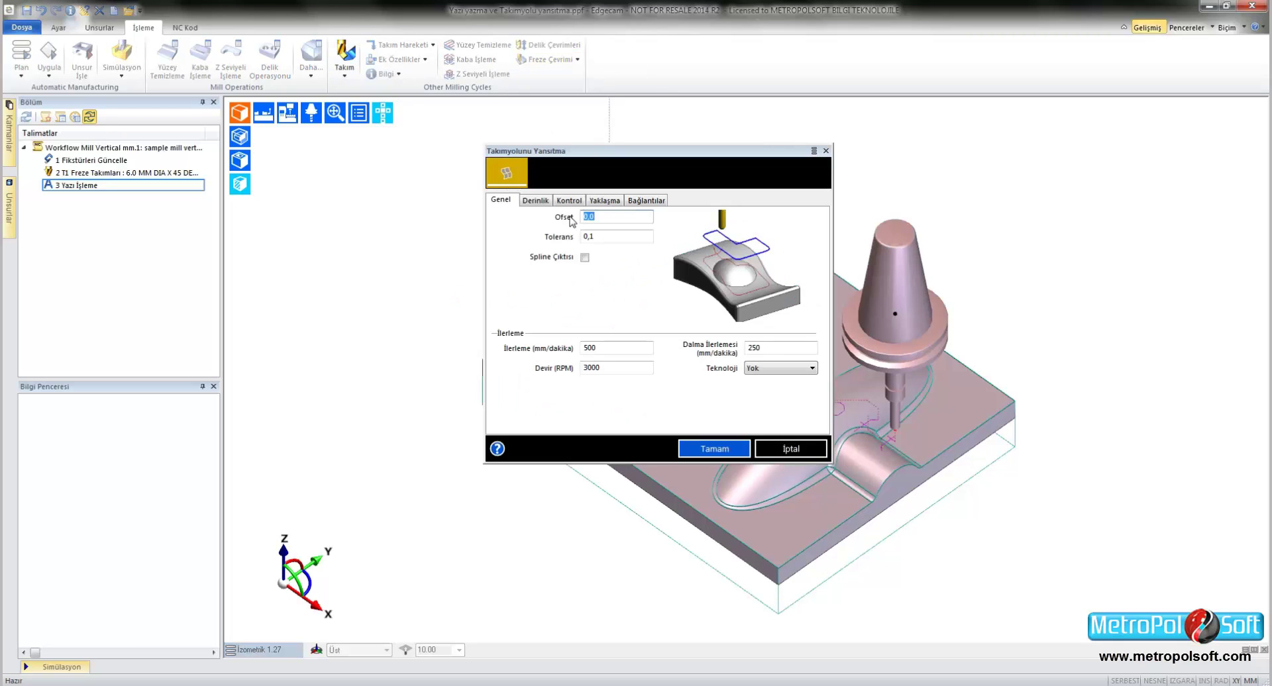
left_click_drag(547, 151, 210, 204)
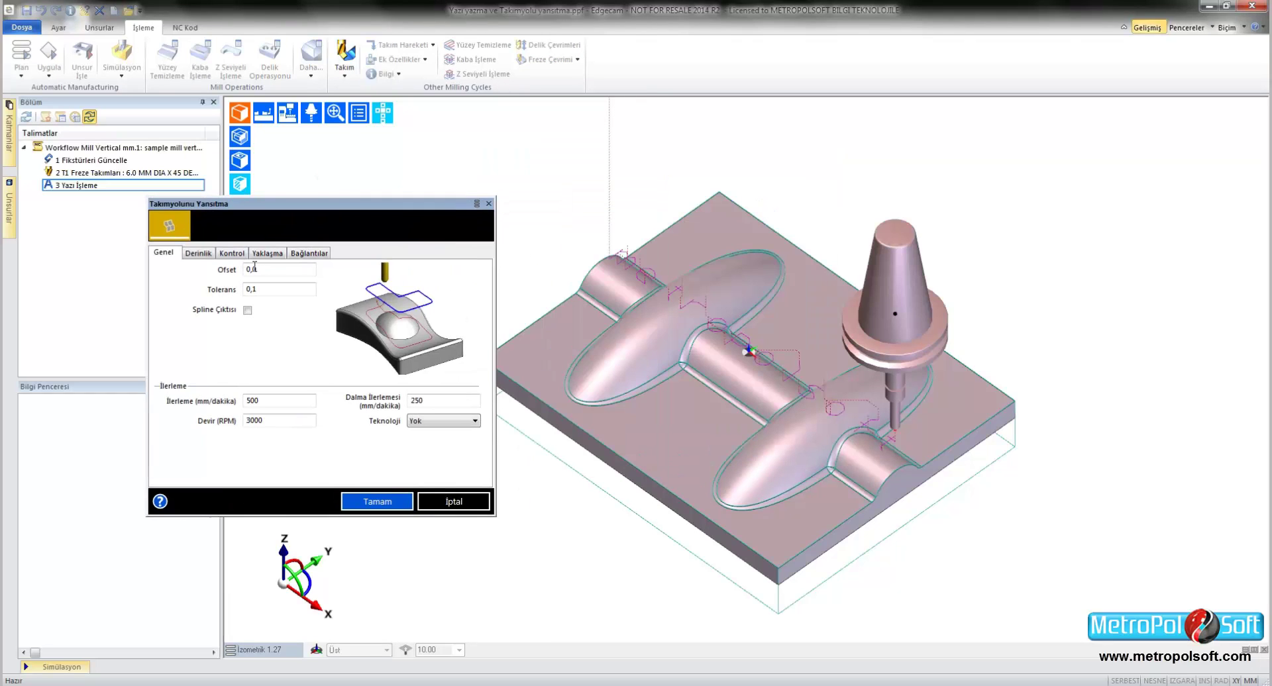
left_click(267, 270)
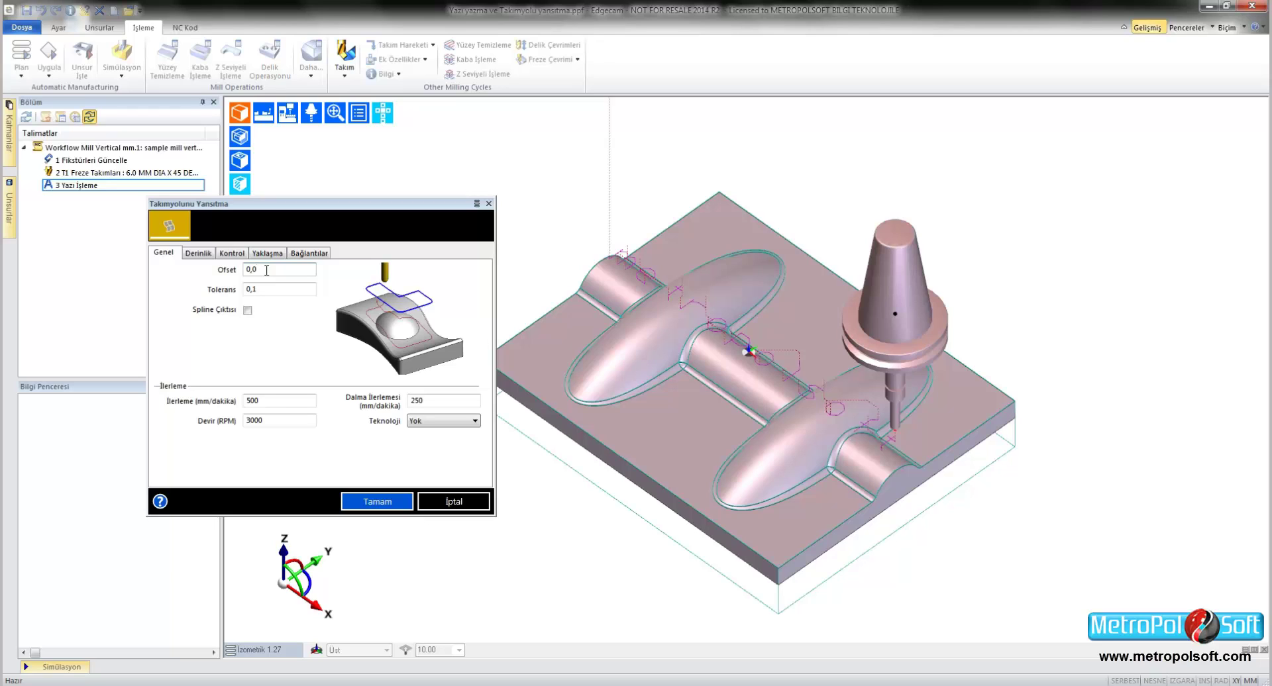
left_click(270, 402)
left_click(269, 421)
left_click(198, 254)
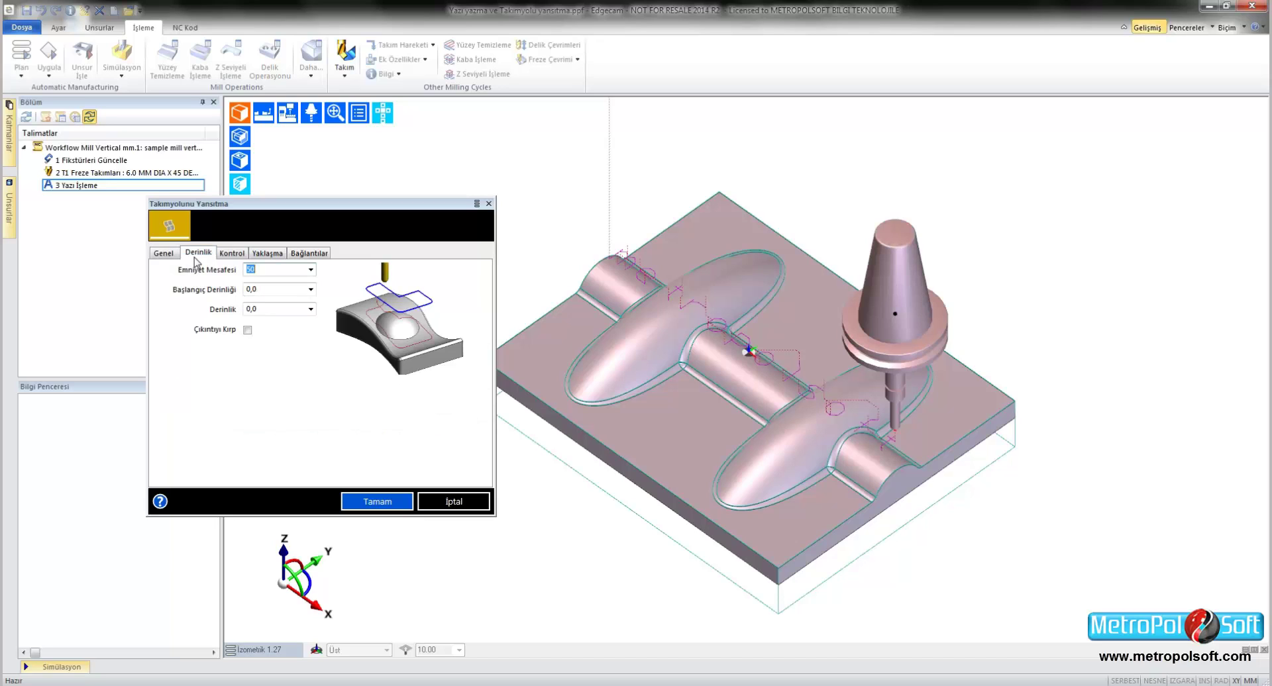
- Set the projection depth to <Yok> and turn on Çıkıntıyı Kırp
left_click(260, 270)
left_click(265, 308)
left_click(311, 308)
left_click(281, 319)
left_click(247, 330)
- Clear the Temas Açısı contact angle fields, leaving both minimum and maximum empty
left_click(231, 253)
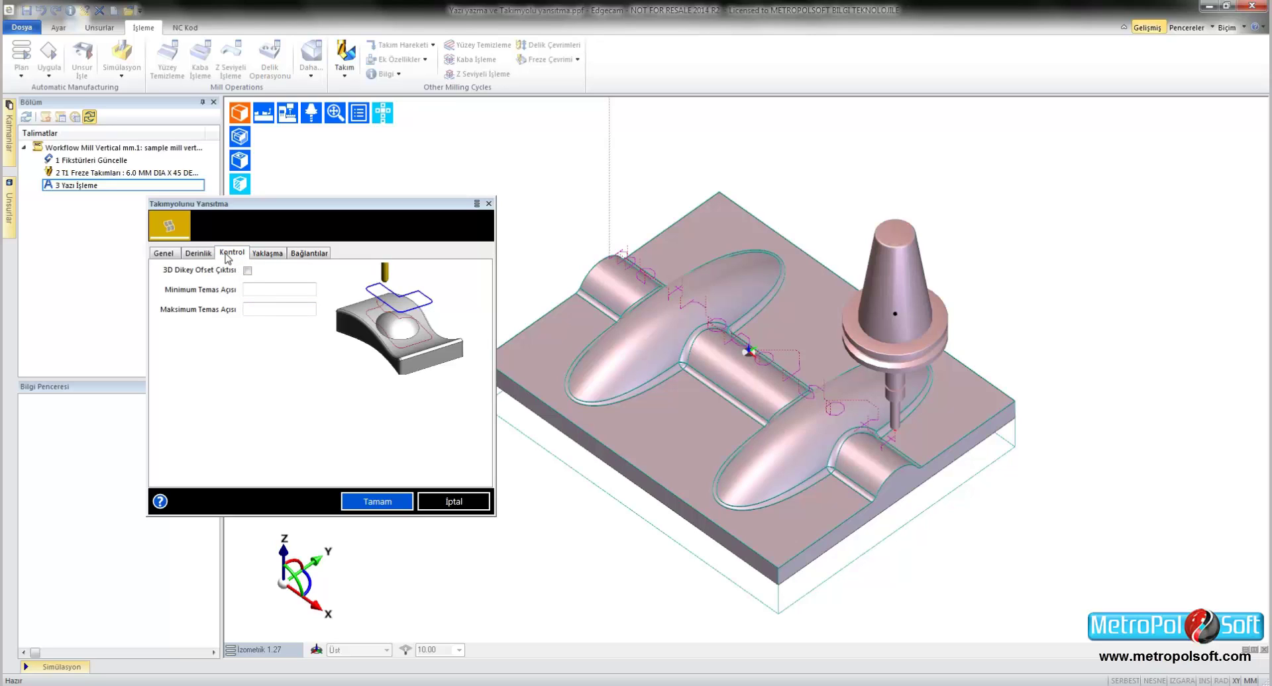
left_click(257, 308)
left_click(260, 289)
type("10")
key("Tab")
type("80")
key("BackSpace")
key("shift+Tab")
key("BackSpace")
key("BackSpace")
left_click(267, 253)
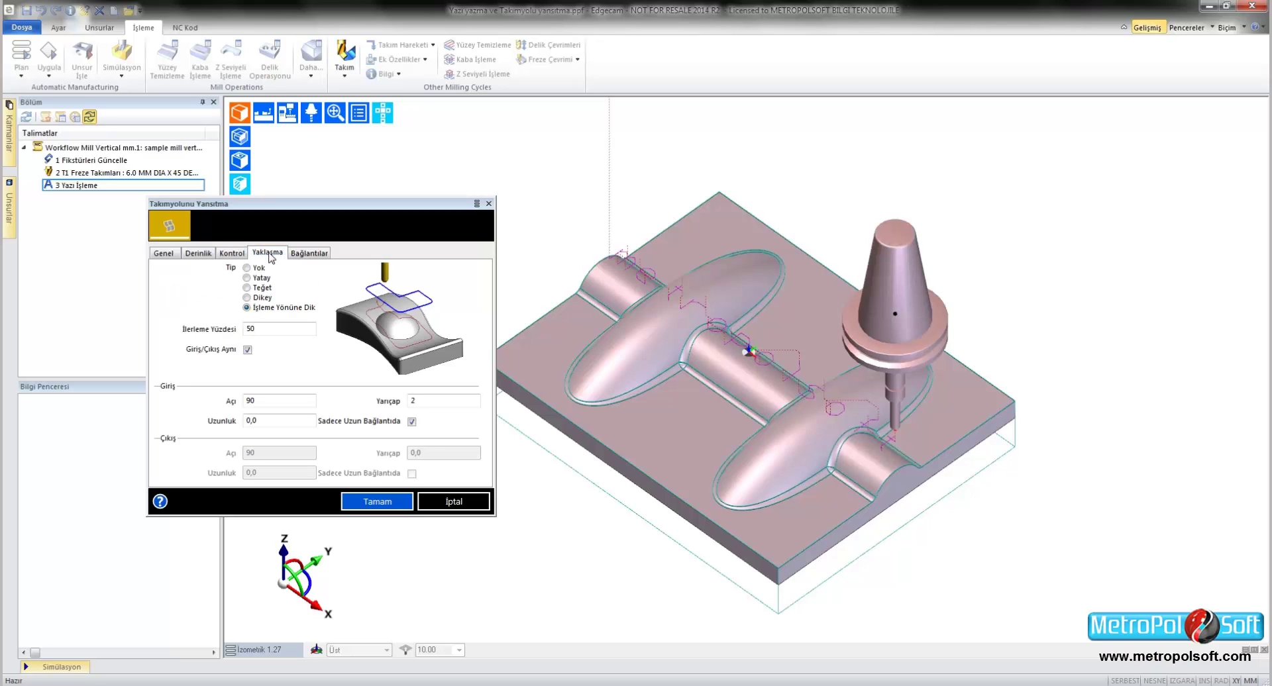
- Try the Yatay approach type and review its entry angle (90), length and radius
left_click(258, 270)
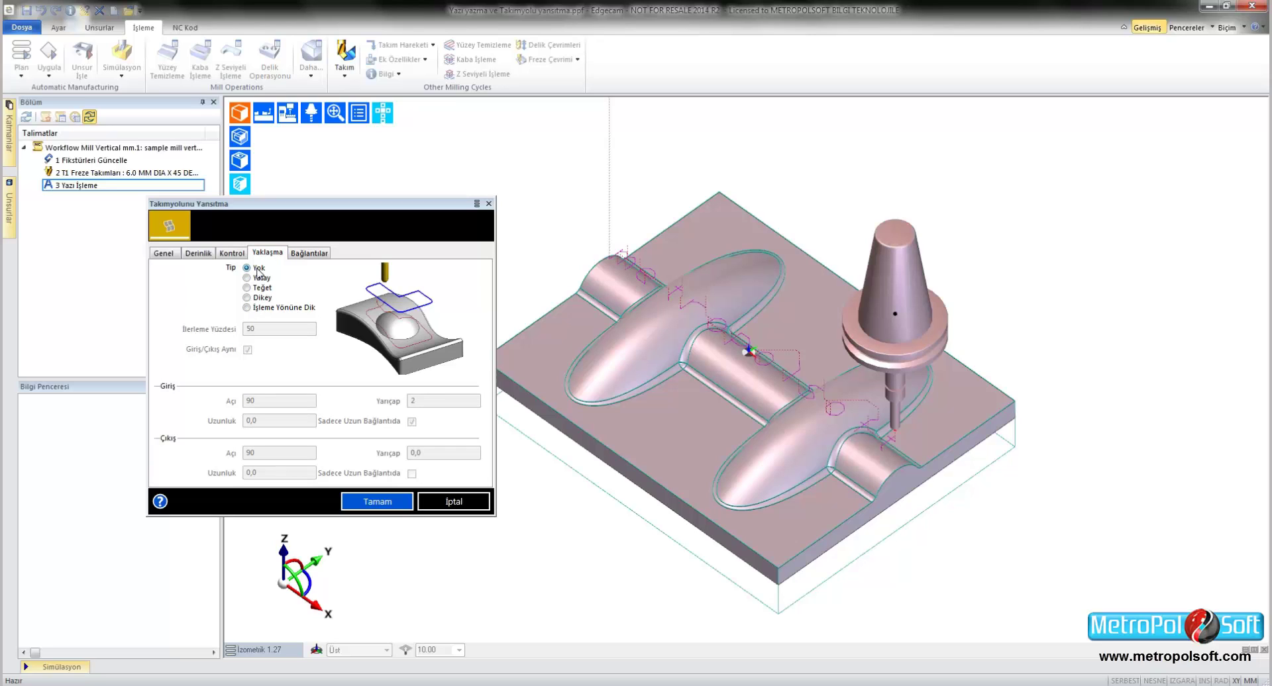
left_click(258, 278)
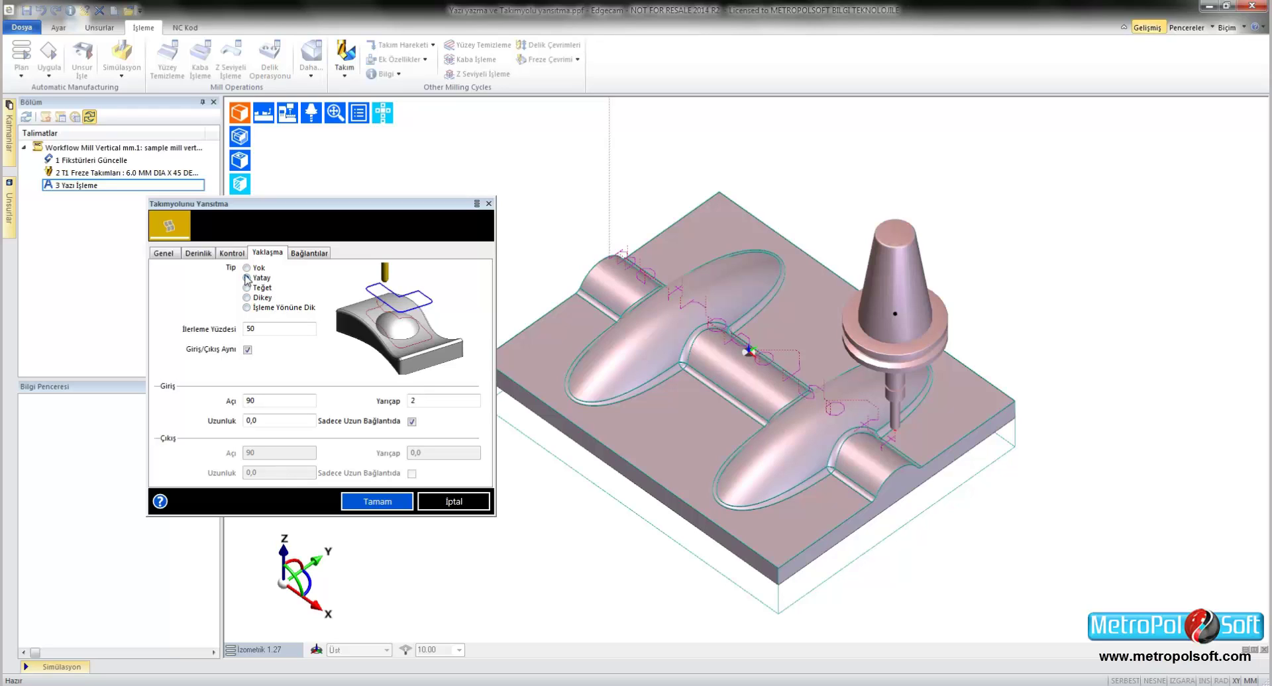
double_click(268, 400)
key("Tab")
key("Tab")
double_click(414, 400)
left_click(269, 397)
- Check the exit, long-link-only and feed percentage options, then set approach Tip back to Yok and show link settings
left_click(247, 350)
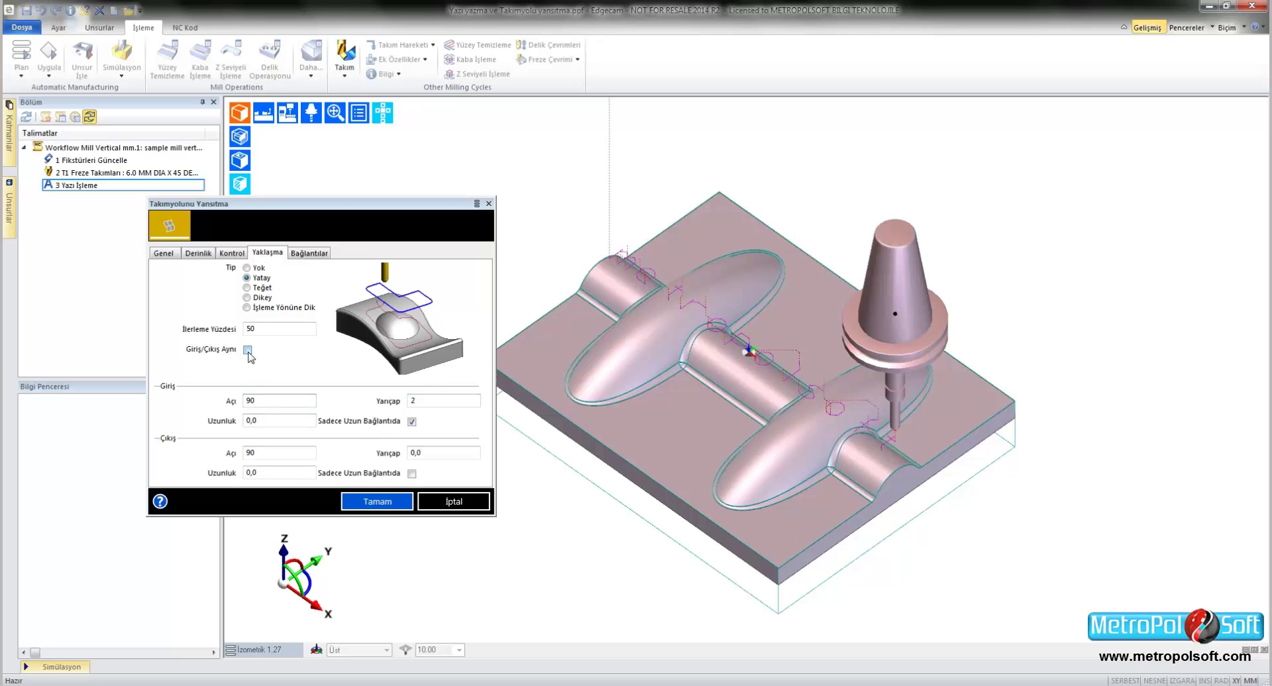
double_click(267, 456)
left_click(247, 351)
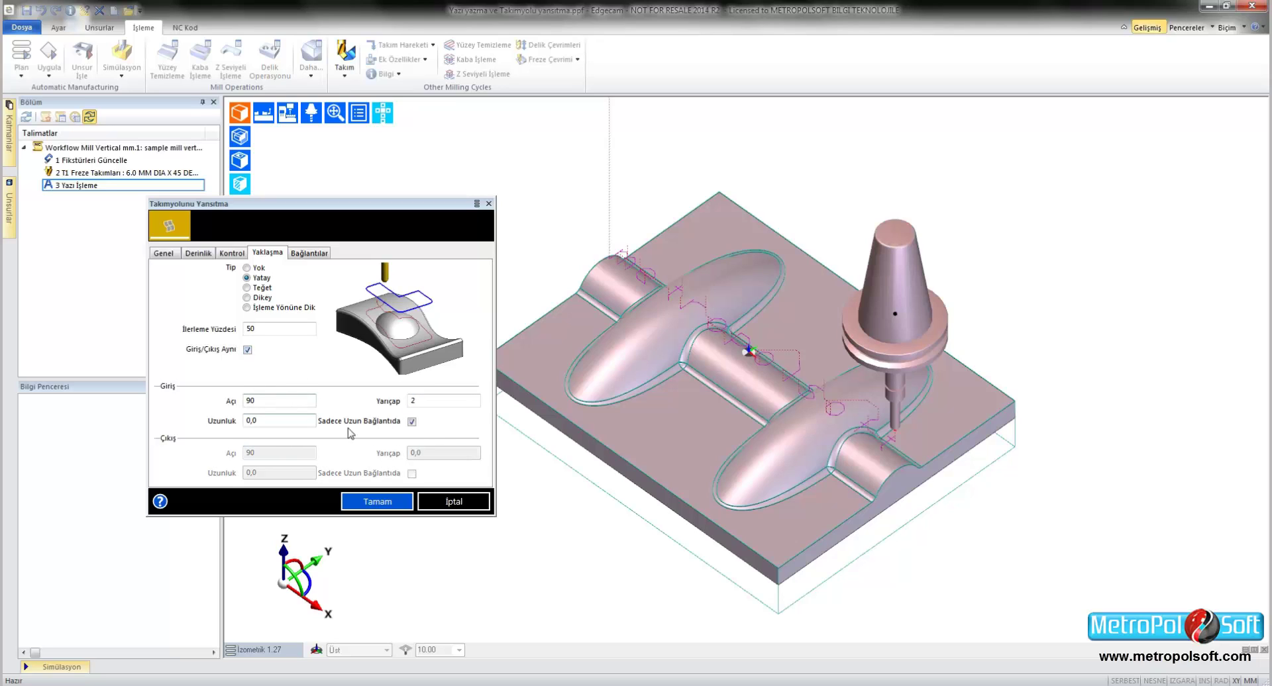
left_click(412, 422)
left_click(444, 401)
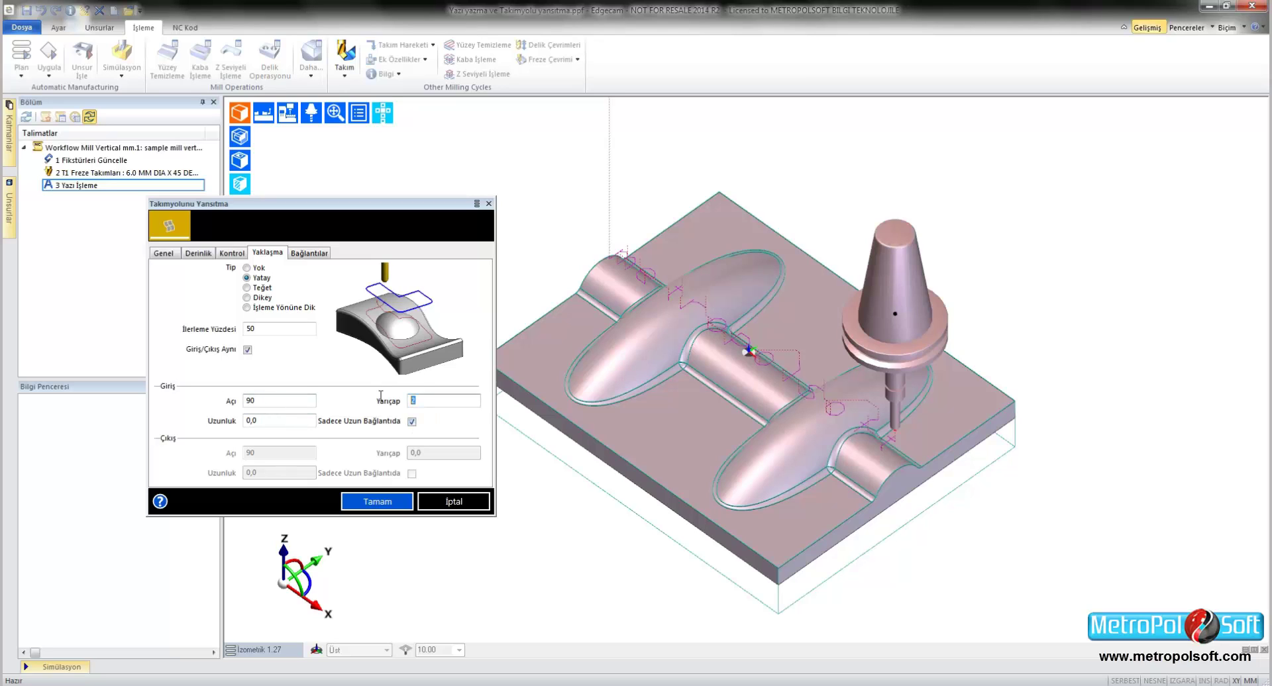
double_click(412, 421)
double_click(255, 328)
left_click(264, 329)
left_click(247, 269)
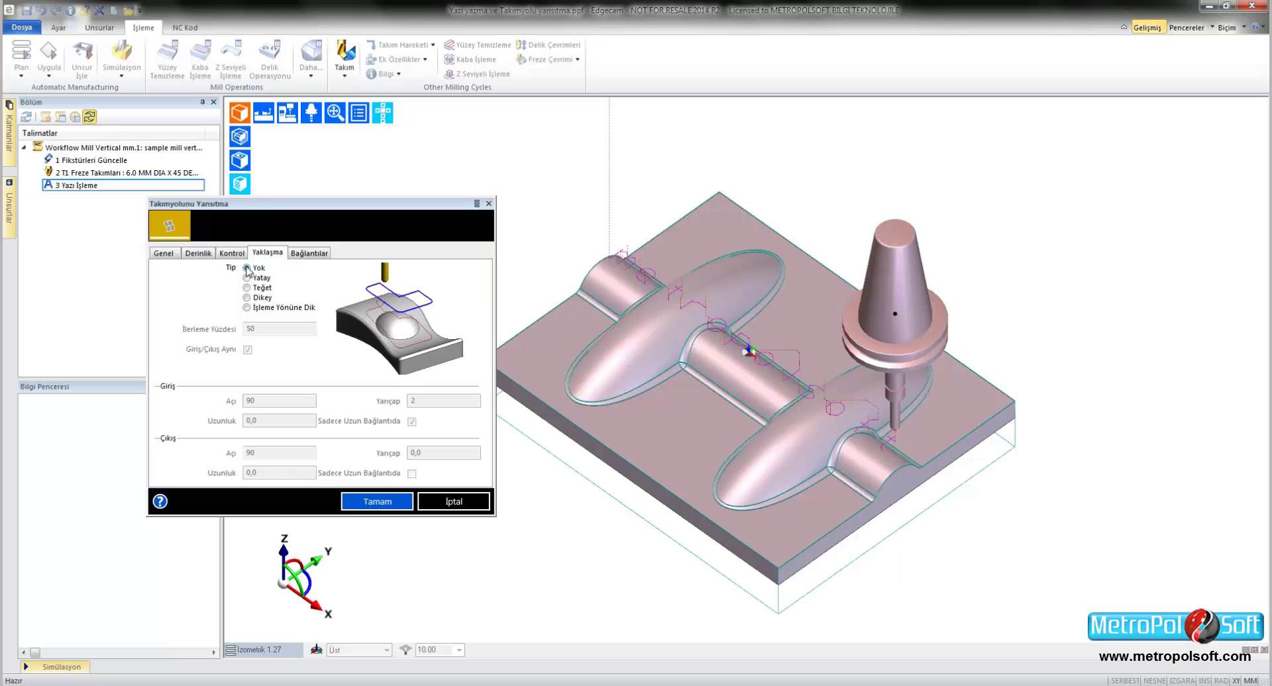
left_click(311, 253)
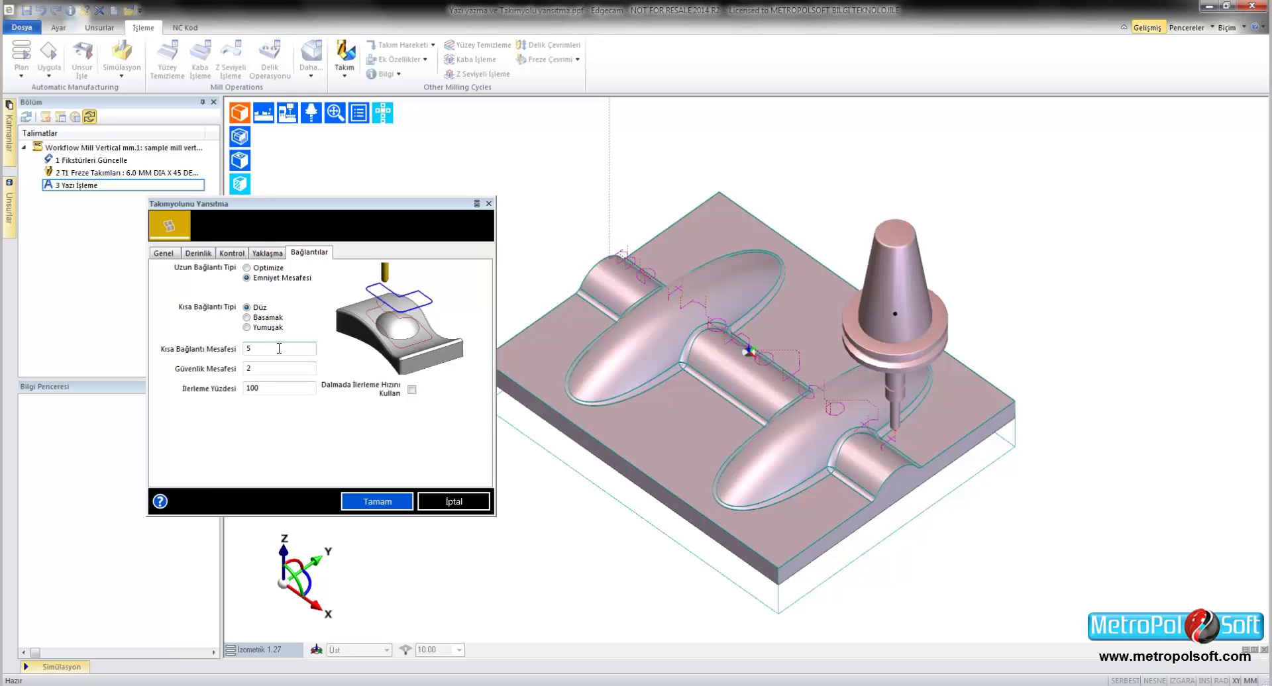
- Try different short and long link types on the Bağlantılar tab and recheck the depth settings
left_click_drag(273, 349, 223, 351)
left_click(247, 318)
left_click(246, 267)
left_click(246, 278)
left_click(198, 253)
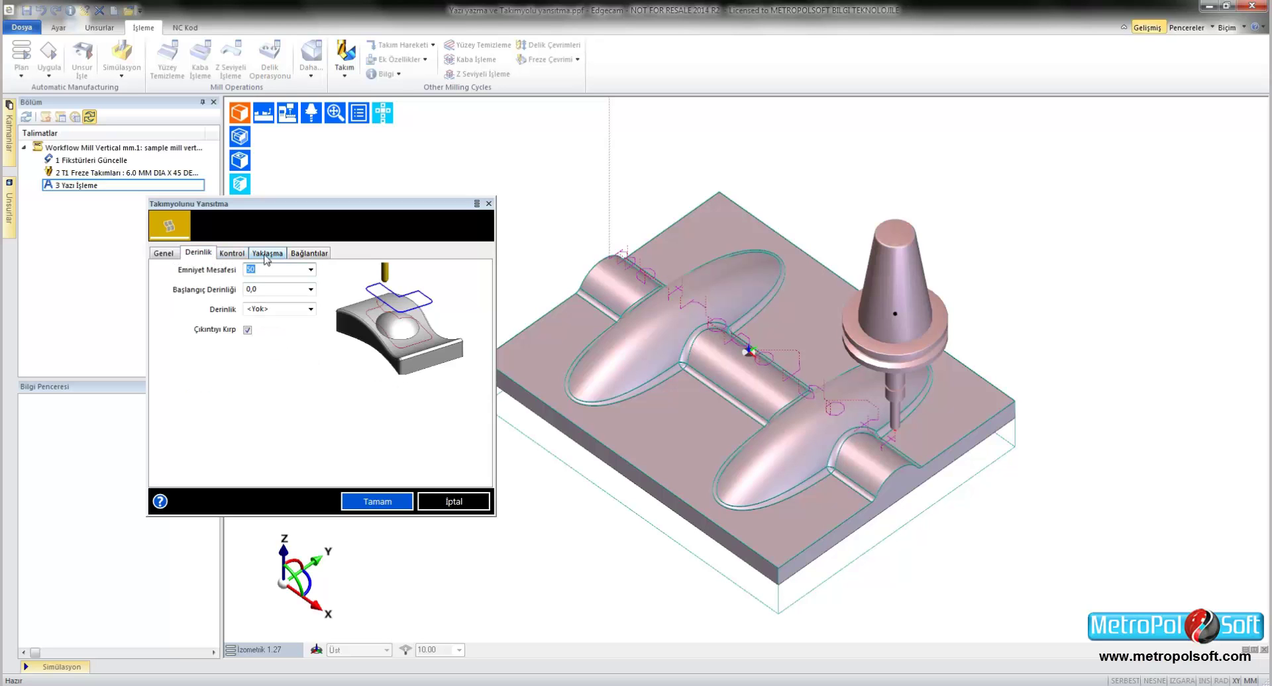
left_click(298, 254)
- Set the short-link distance to 1 and the long link type to Optimize
middle_click_drag(599, 315, 616, 351)
scroll(617, 350, "up", 2)
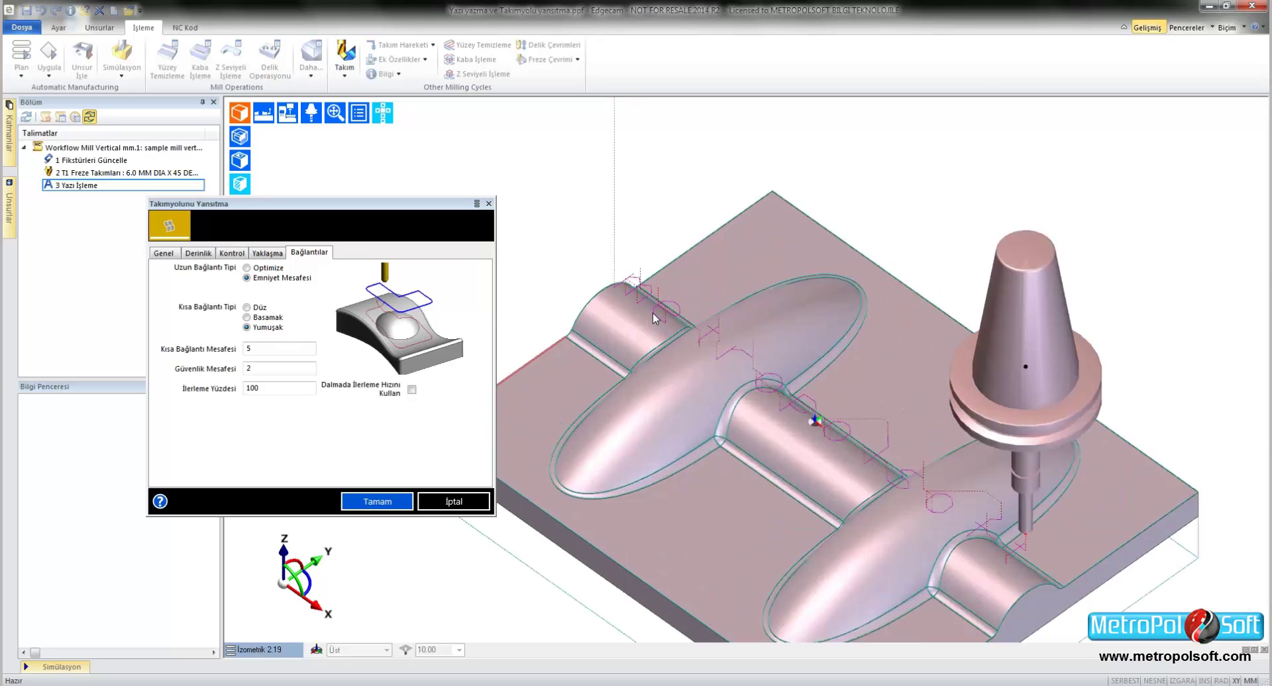
scroll(654, 313, "up", 3)
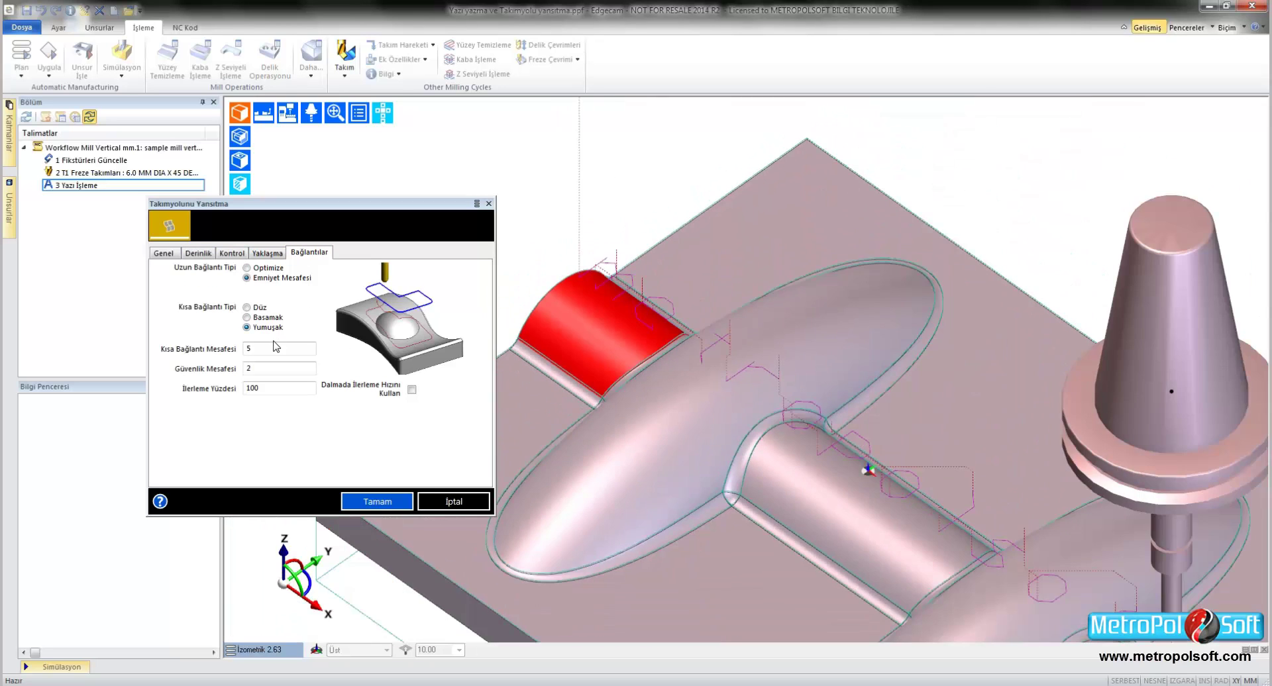
double_click(277, 348)
type("1")
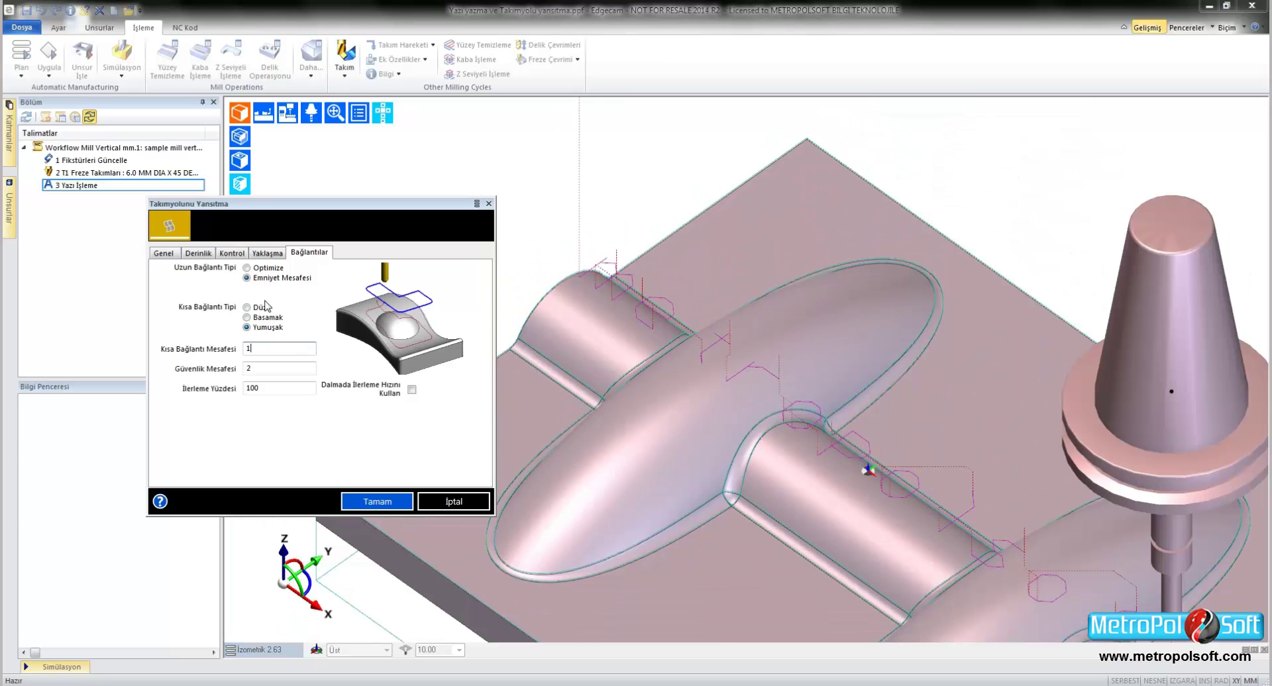
left_click(255, 268)
- Accept the projection settings and pick the part surface to project the metropolsoft text onto it
left_click(377, 501)
scroll(414, 349, "down", 2)
scroll(418, 351, "down", 3)
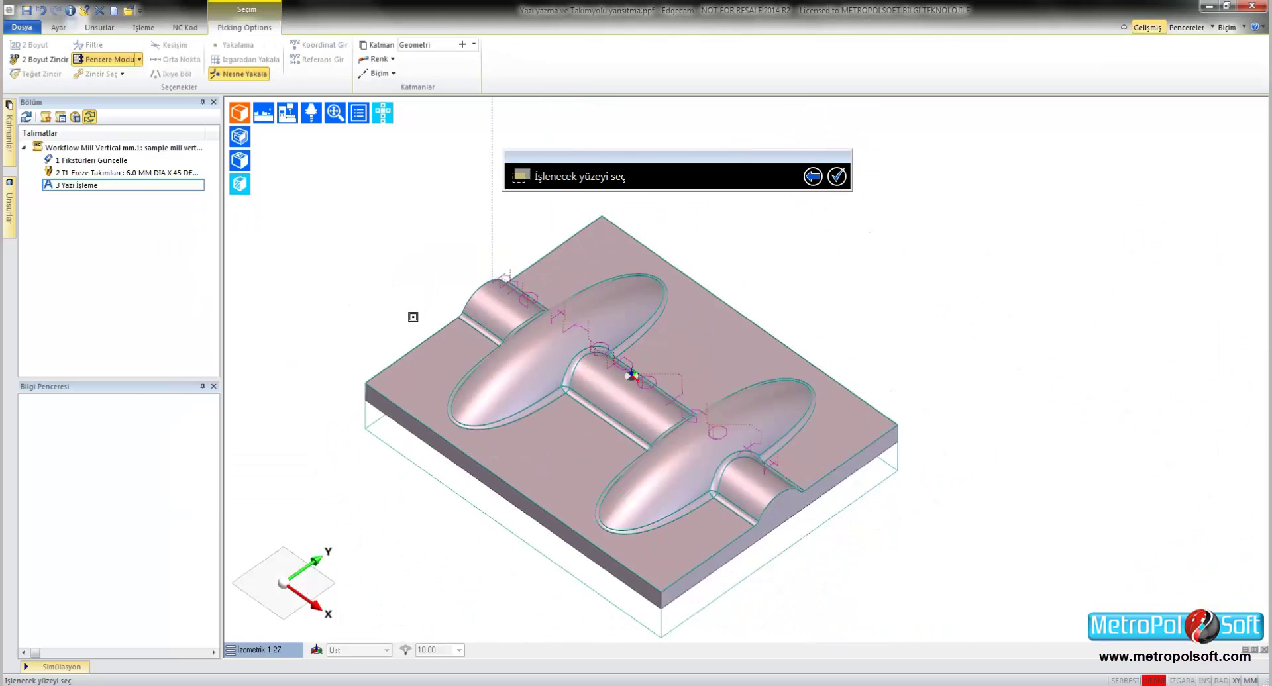
scroll(421, 353, "down", 2)
left_click(422, 354)
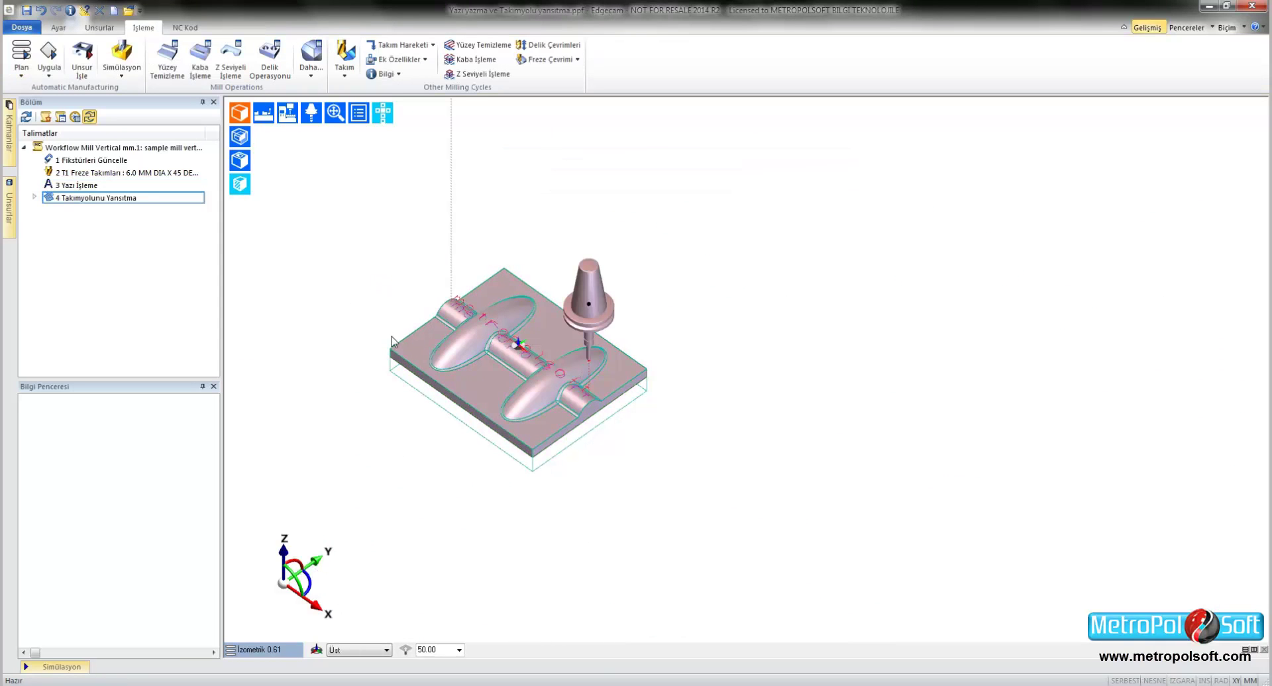
mouse_move(424, 369)
middle_mouse_down()
mouse_move(544, 361)
mouse_move(514, 366)
middle_mouse_up()
scroll(523, 358, "up", 6)
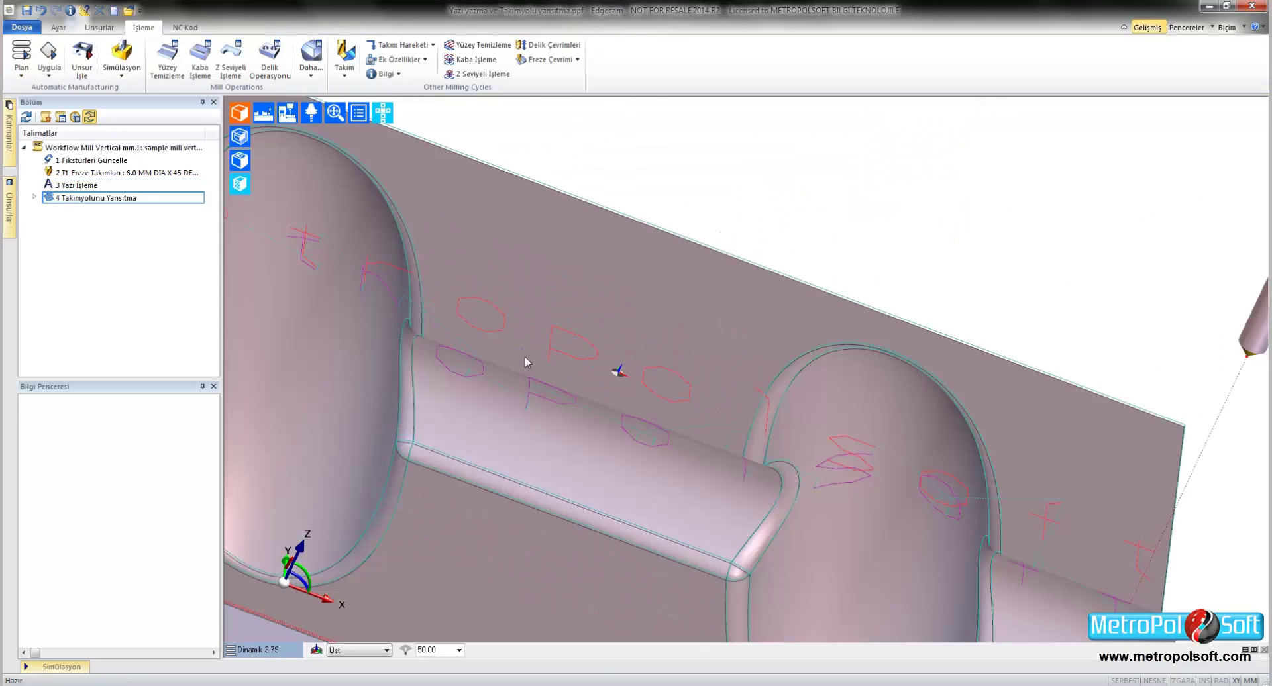
scroll(504, 318, "up", 2)
scroll(645, 375, "down", 3)
middle_click_drag(644, 375, 591, 360)
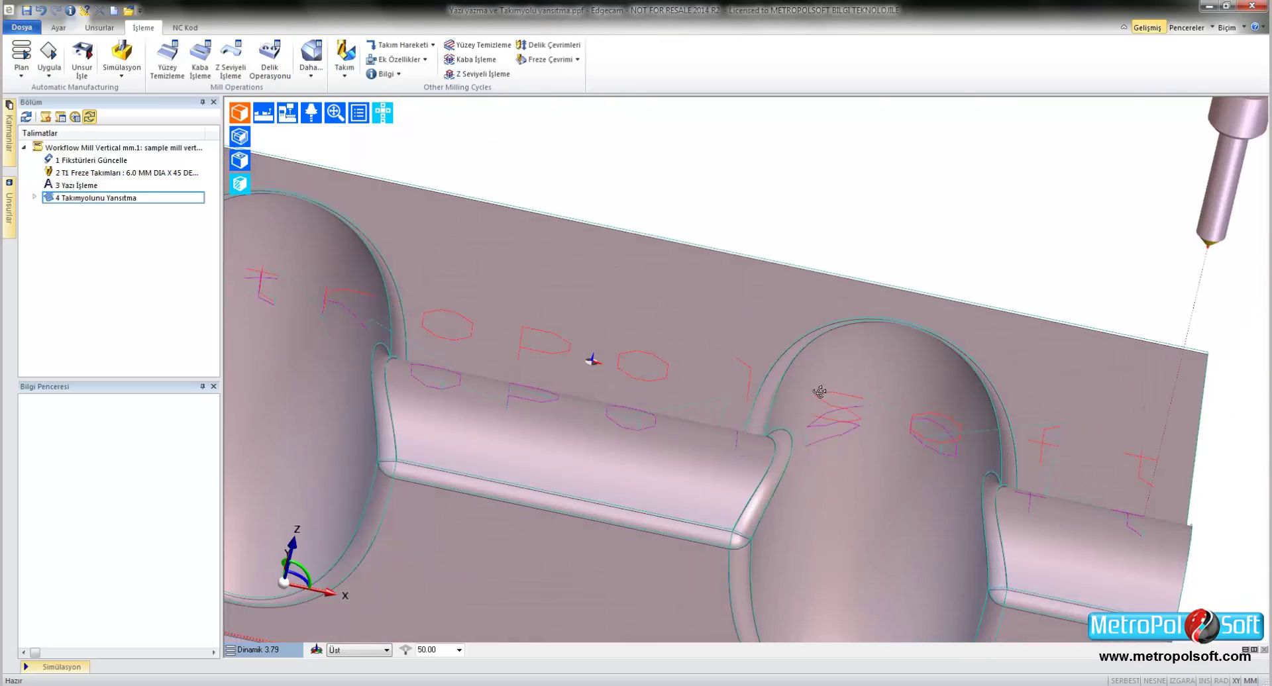
scroll(629, 376, "down", 3)
- Simulate the Takımyolunu Yansıtma operation, scrub through its playback, then launch the full Simülasyon
right_click(165, 199)
left_click(165, 221)
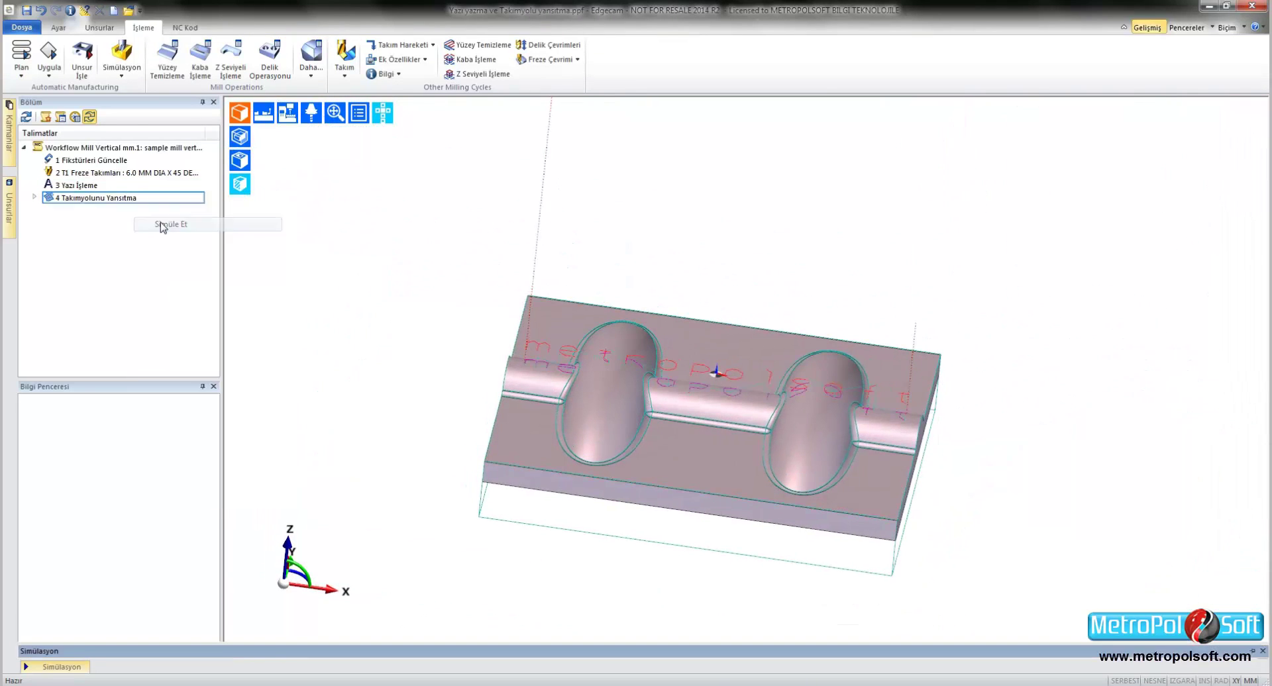
left_click_drag(192, 638, 131, 639)
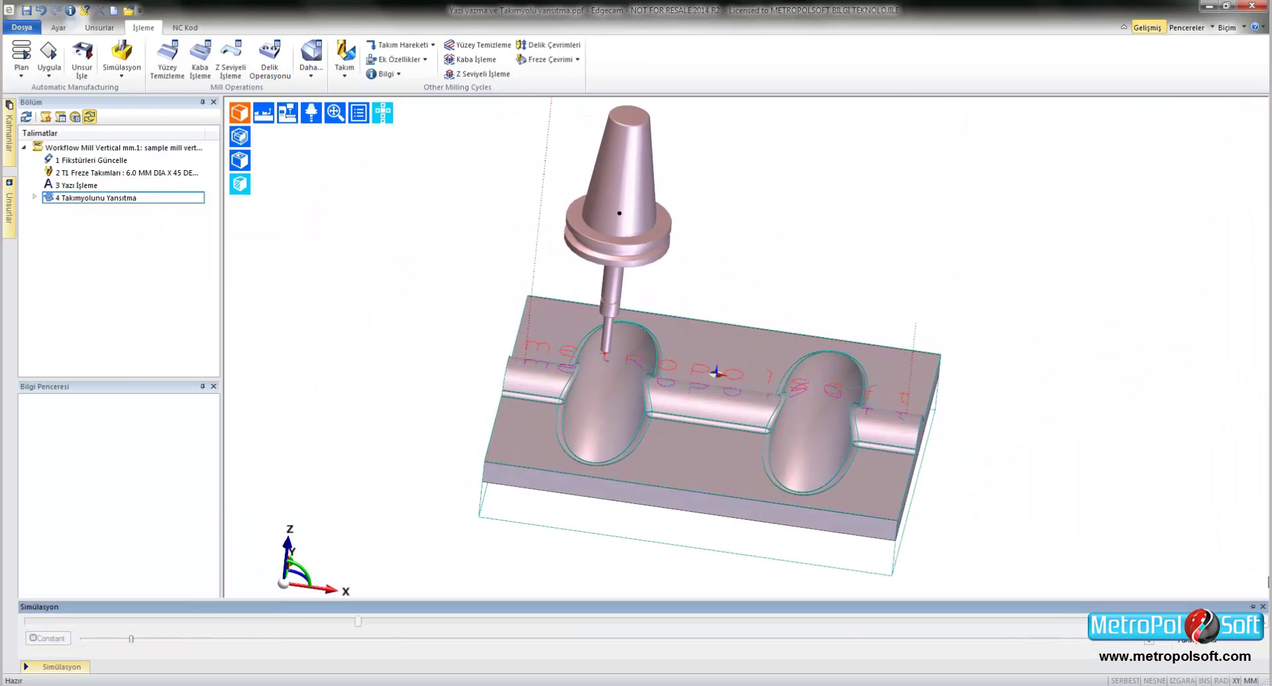
left_click_drag(403, 622, 1020, 628)
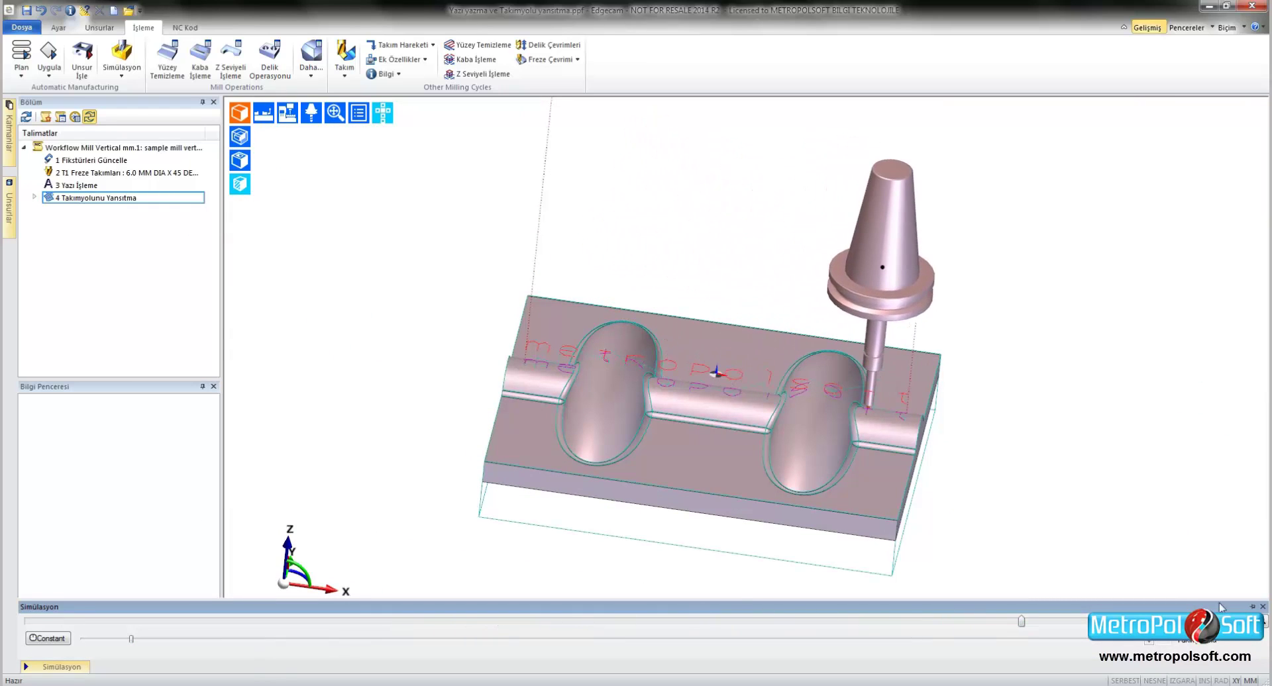
left_click(127, 53)
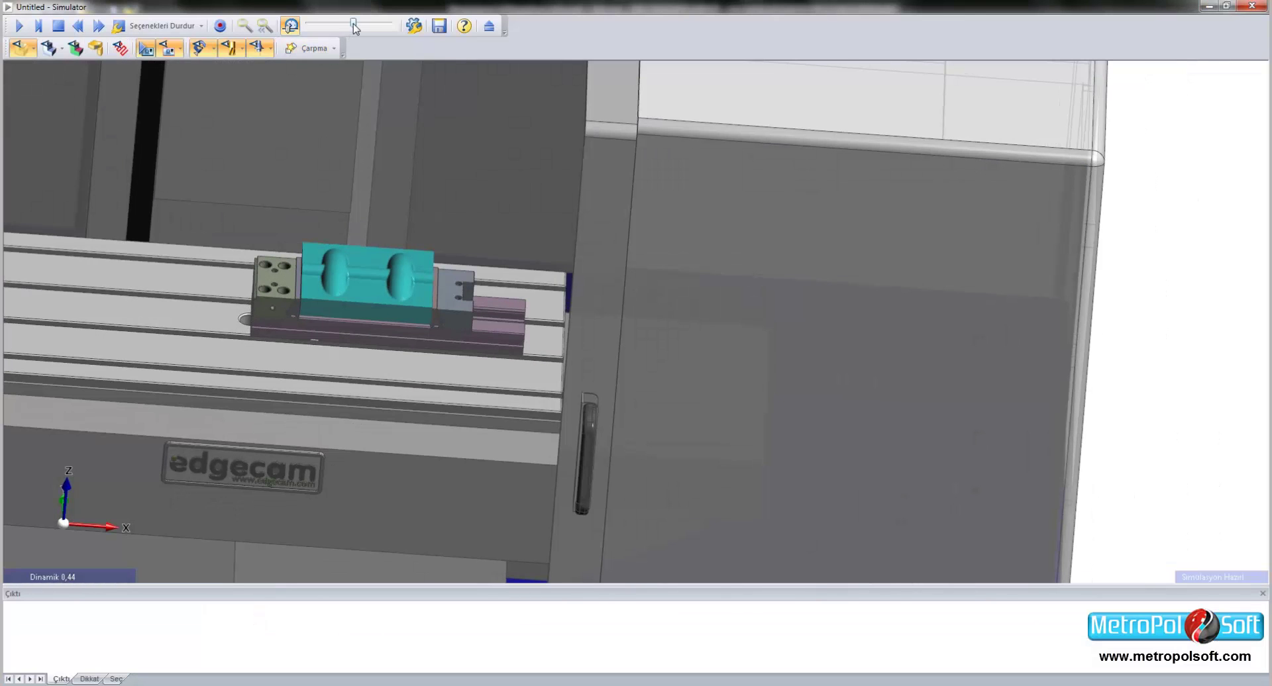
- Play the machine simulation, adjusting the speed as the tool starts cutting the vise-held part
left_click_drag(353, 24, 336, 24)
left_click(21, 26)
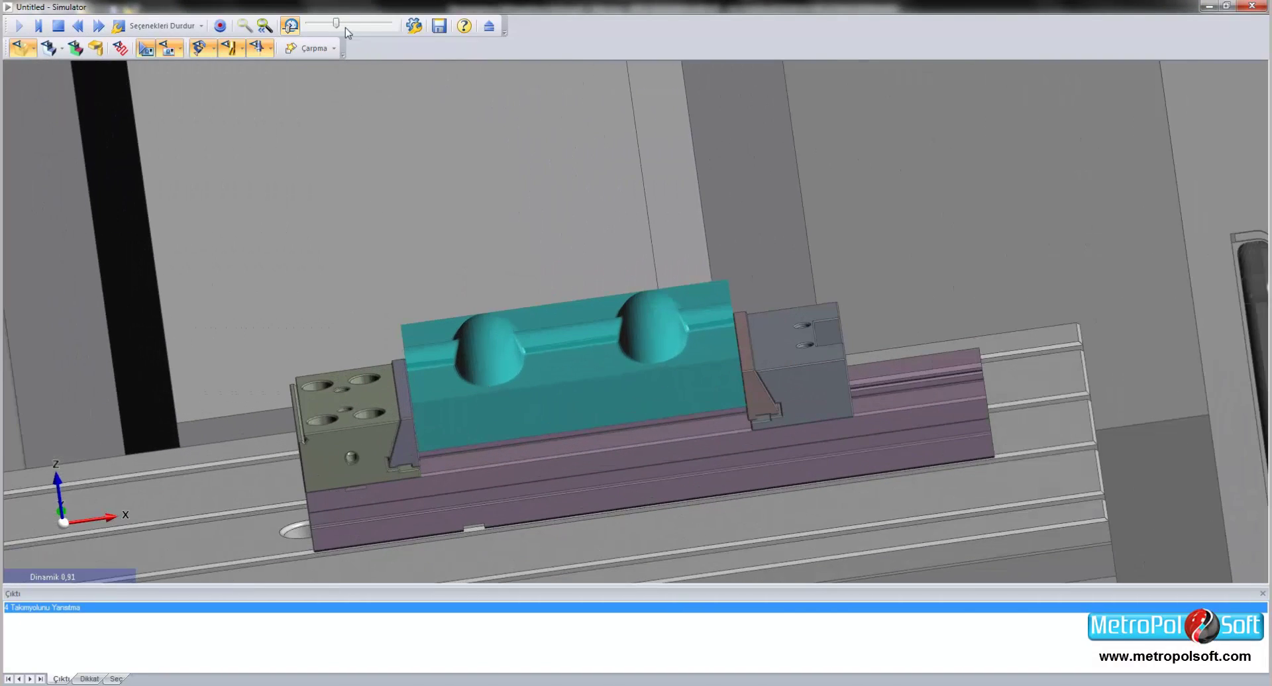
left_click_drag(335, 24, 344, 25)
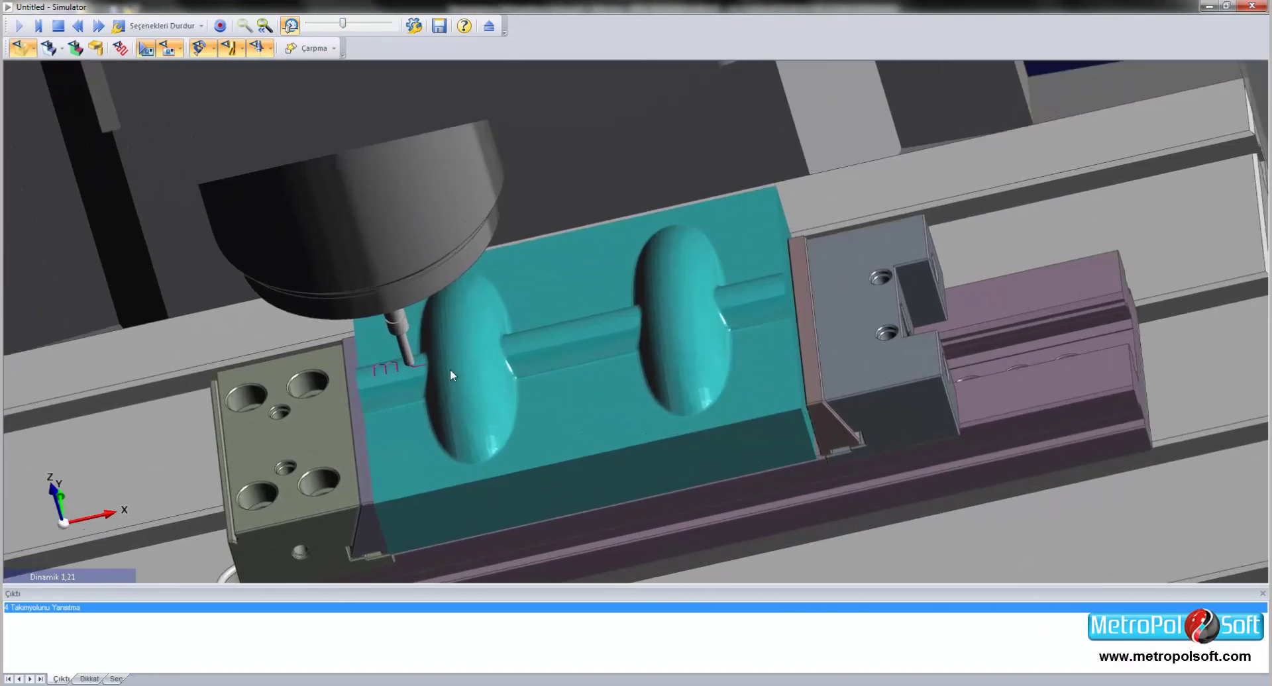